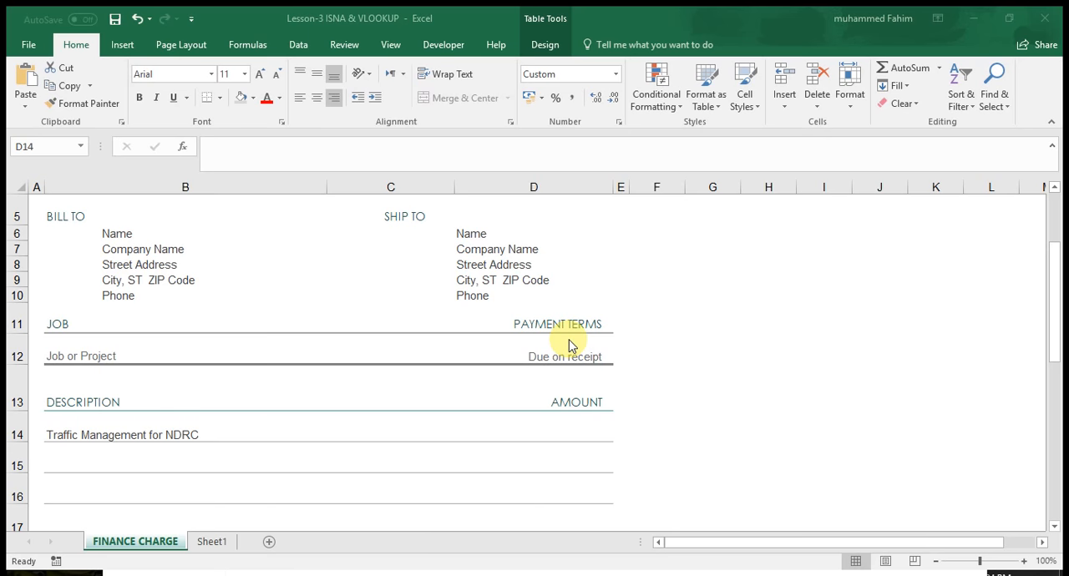
pyautogui.click(561, 435)
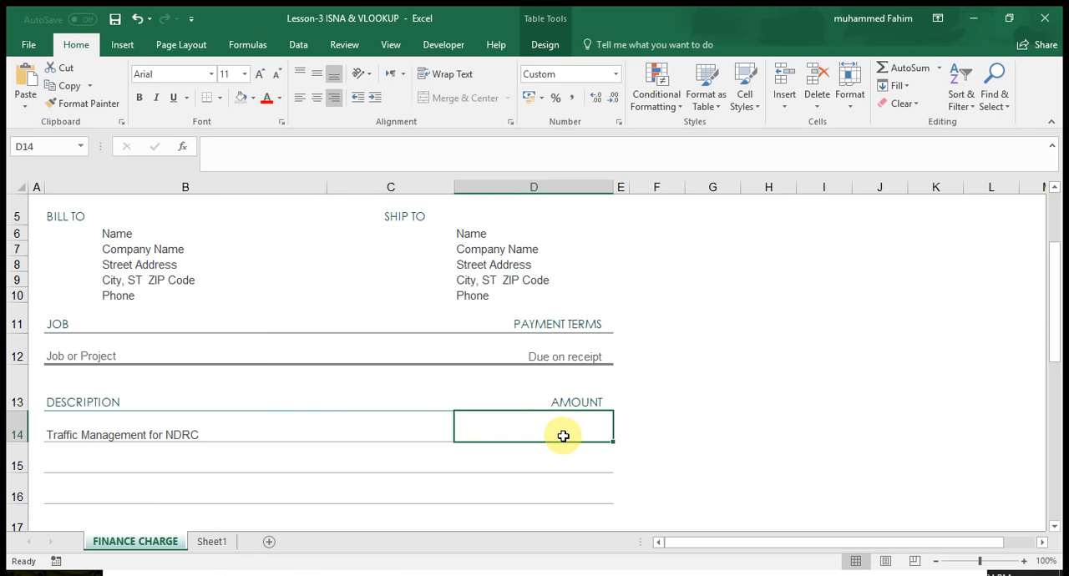
pyautogui.click(227, 437)
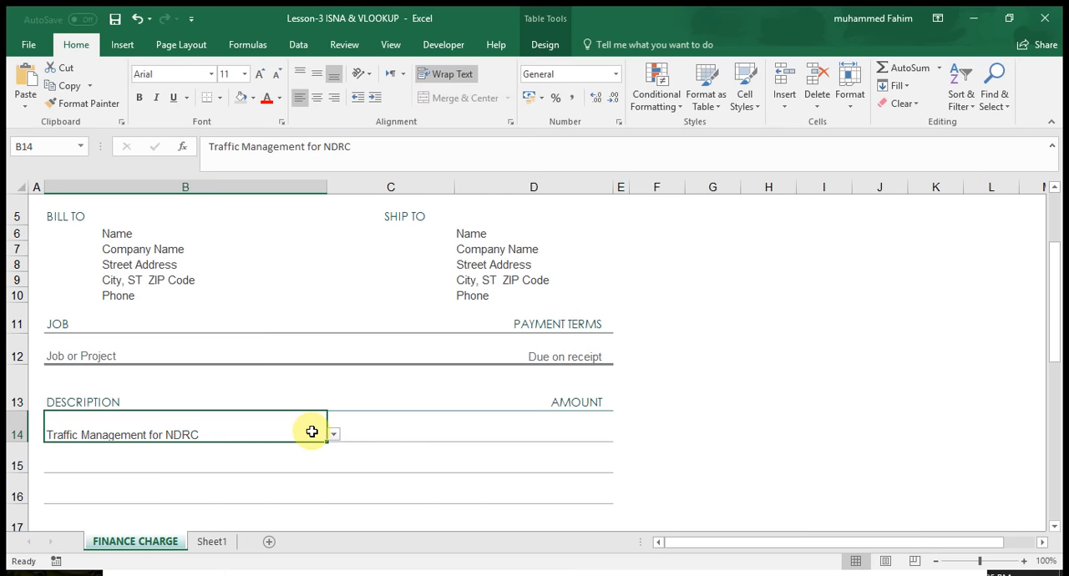
pyautogui.click(536, 430)
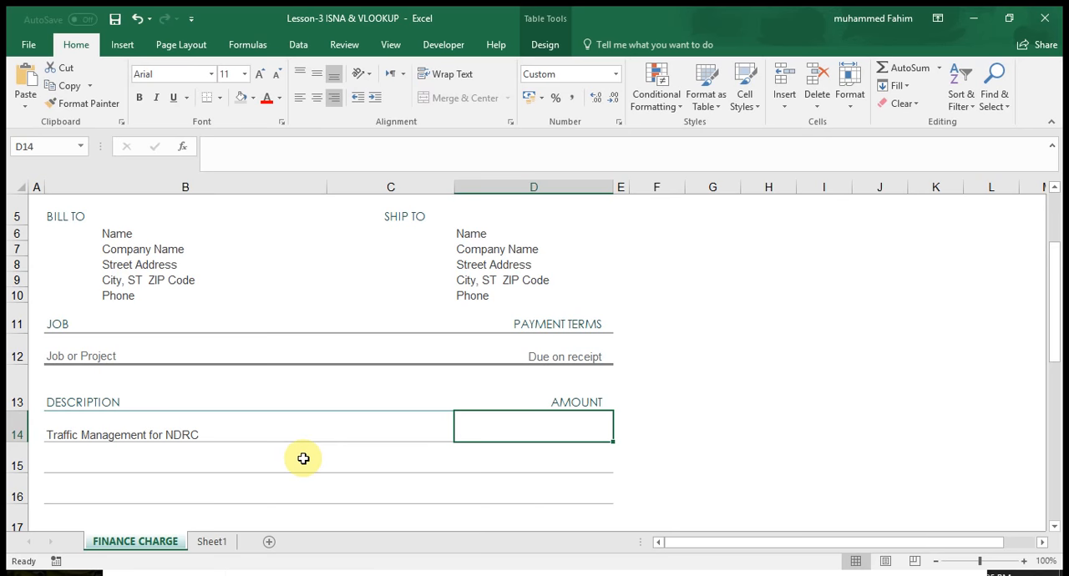
# Start defining a workbook-level name ItemList for the item descriptions and amounts in Sheet1 cells A5:B10.
pyautogui.click(213, 542)
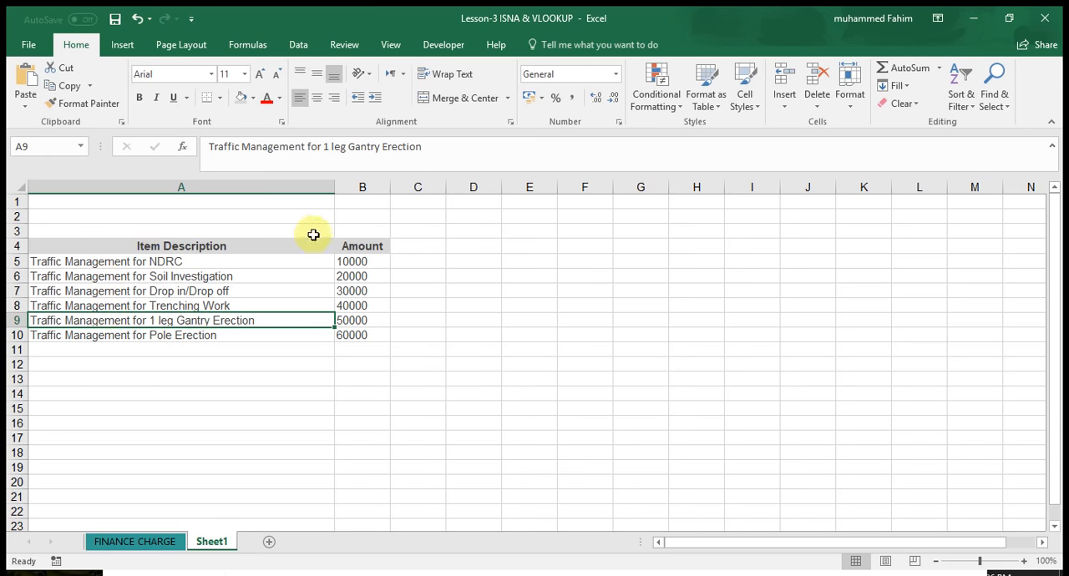
pyautogui.click(160, 259)
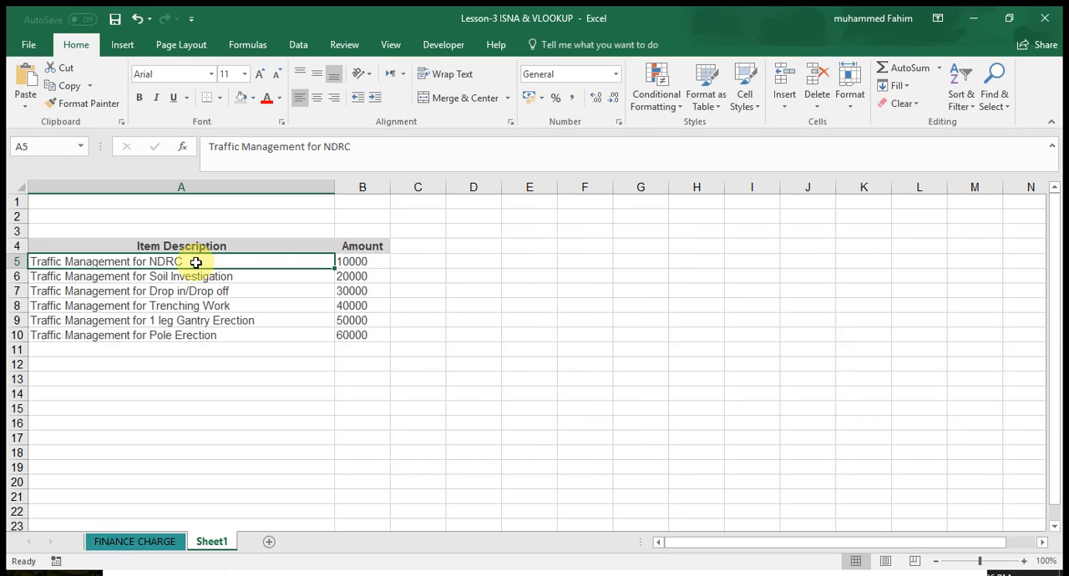
pyautogui.moveTo(195, 262); pyautogui.dragTo(351, 342)
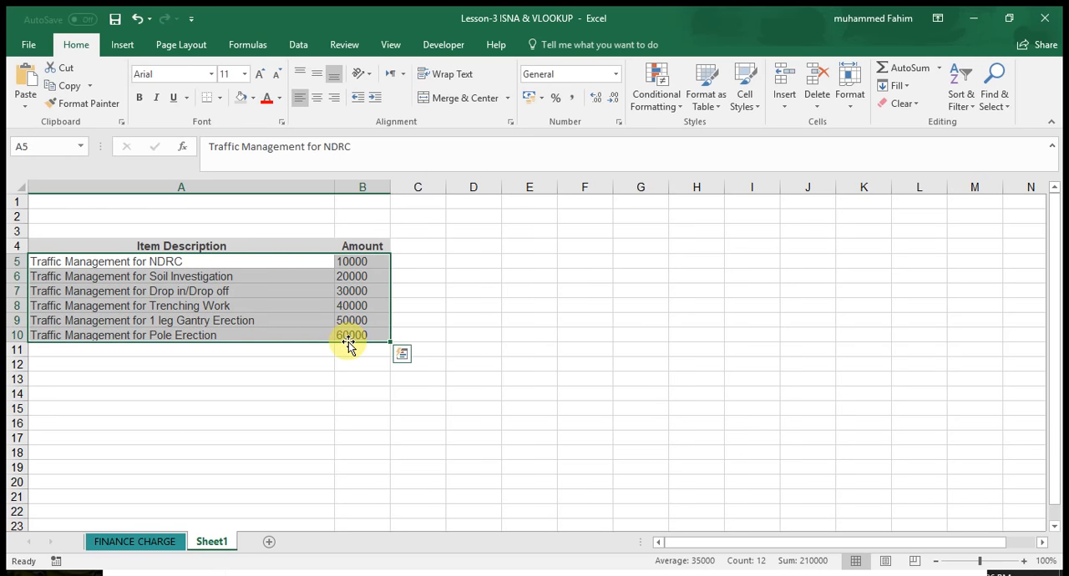
pyautogui.click(240, 50)
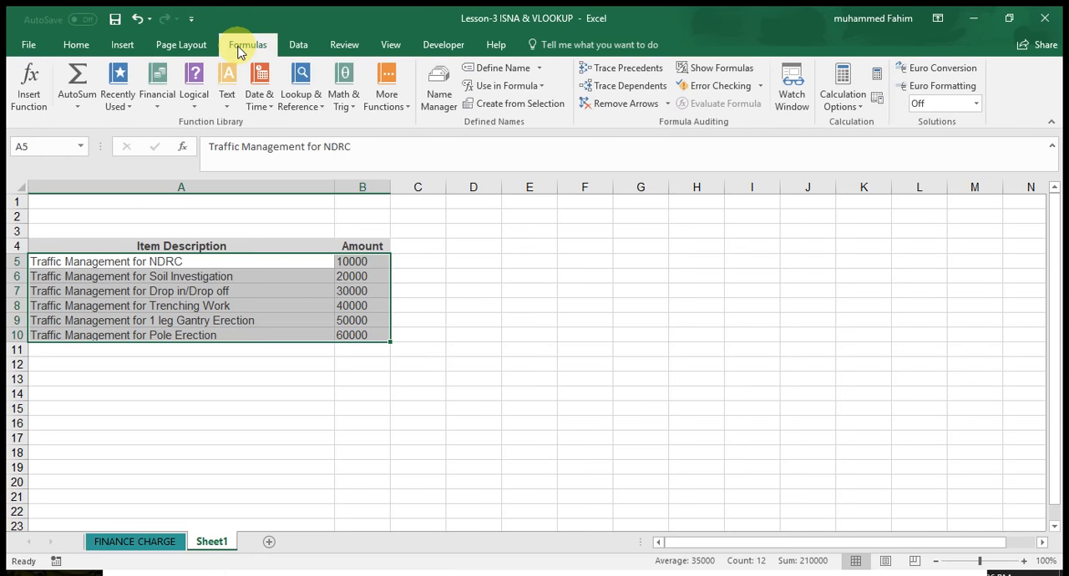
pyautogui.click(442, 96)
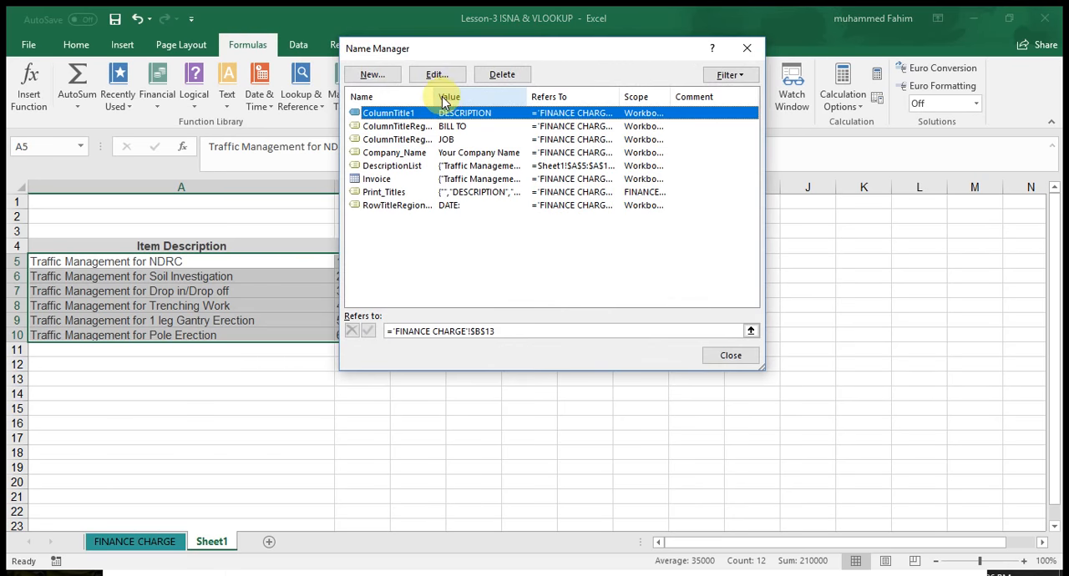
pyautogui.click(373, 76)
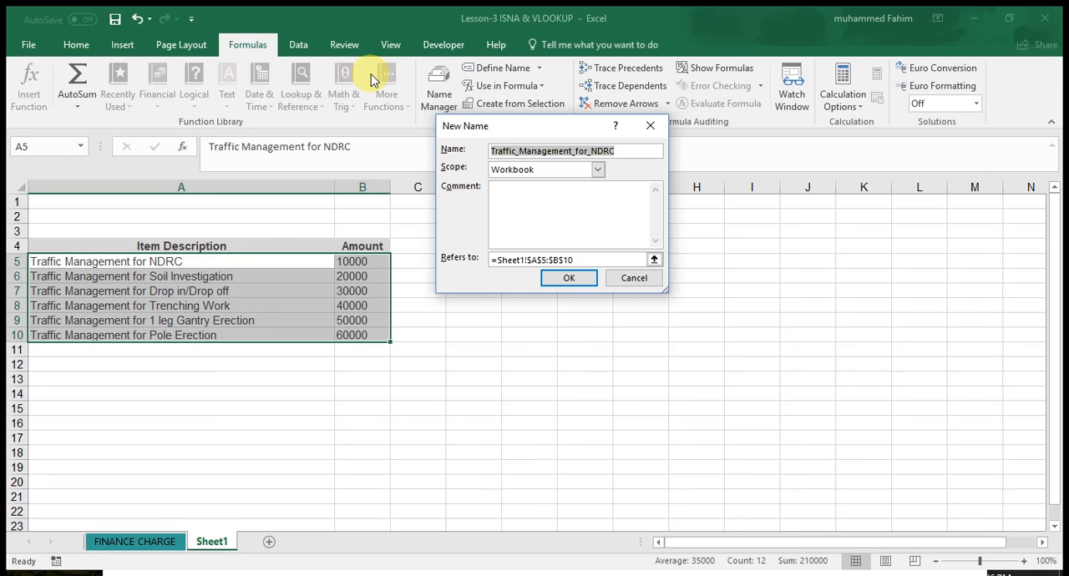
pyautogui.write('Ite')
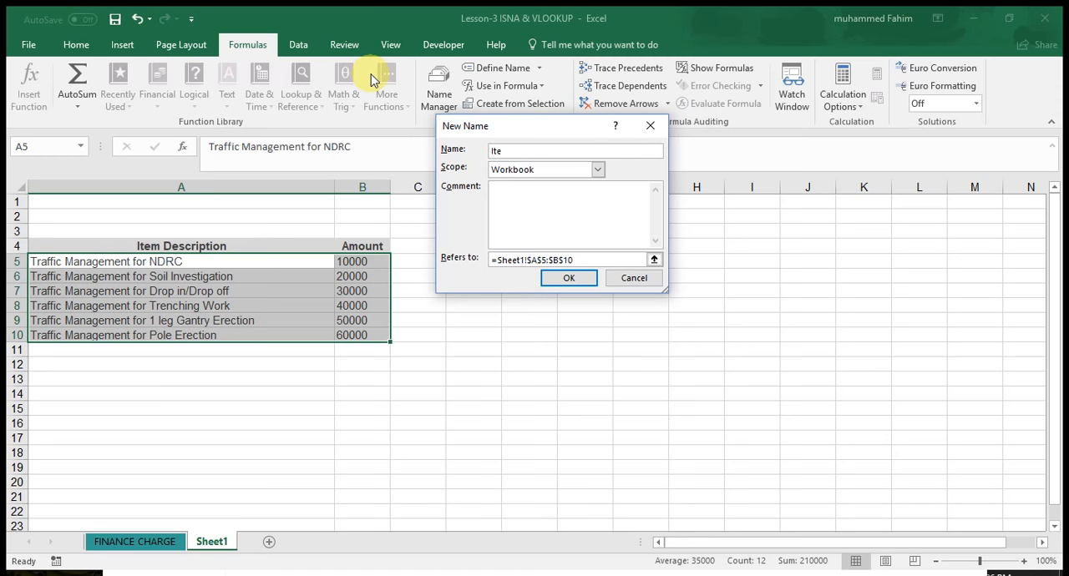
pyautogui.write('mList')
# Extend the ItemList reference to =Sheet1!$A$5:$B$1000, save the name and return to the sheet.
pyautogui.click(582, 260)
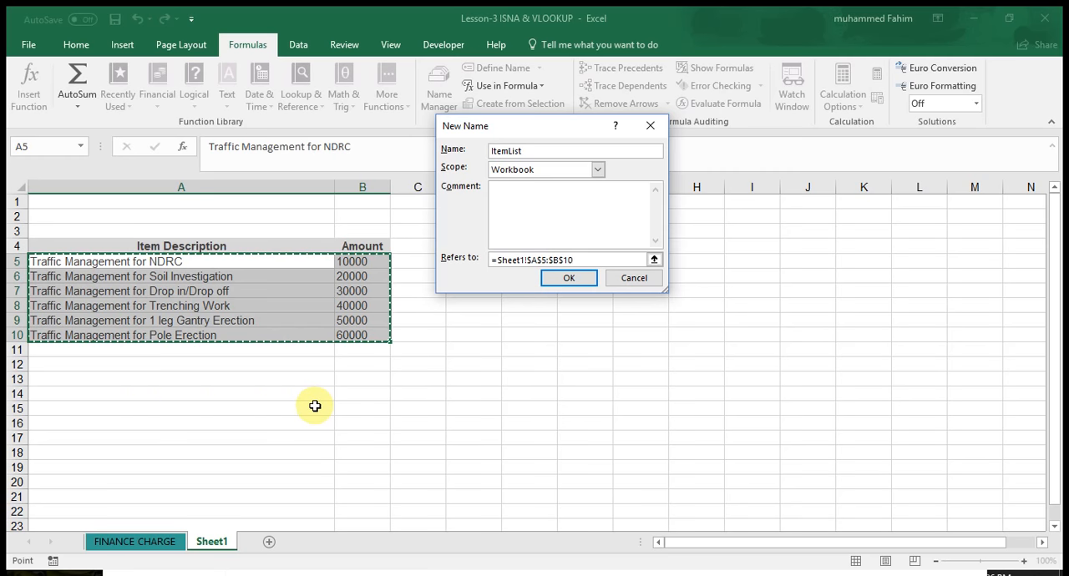
pyautogui.click(582, 259)
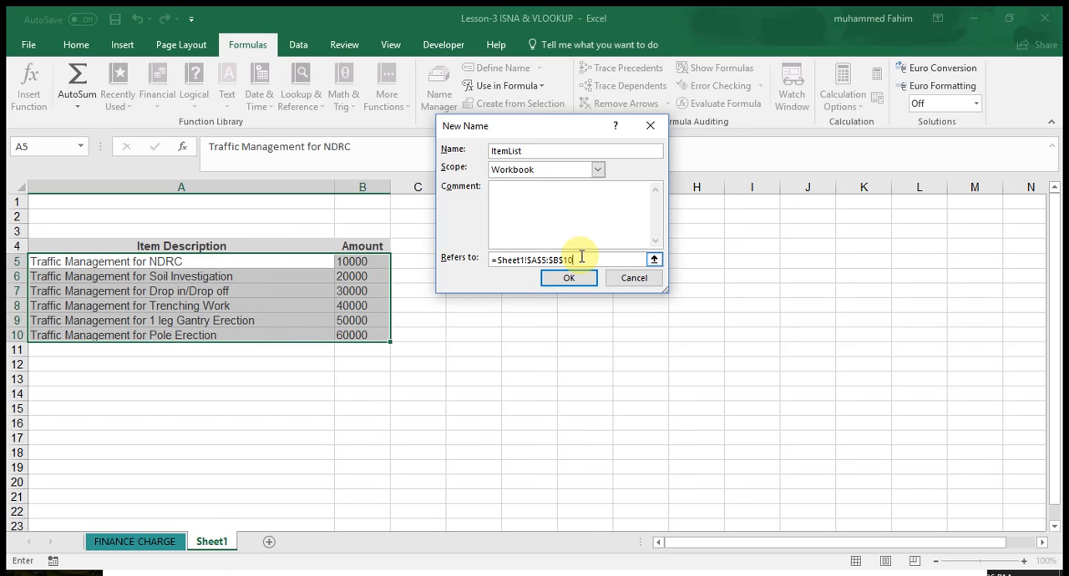
pyautogui.write('00')
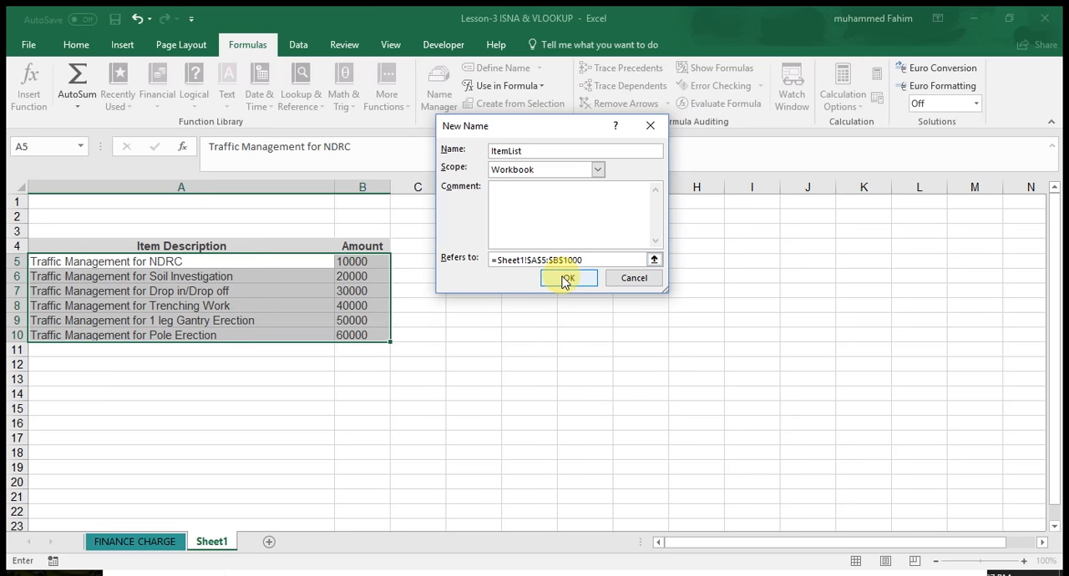
pyautogui.click(568, 278)
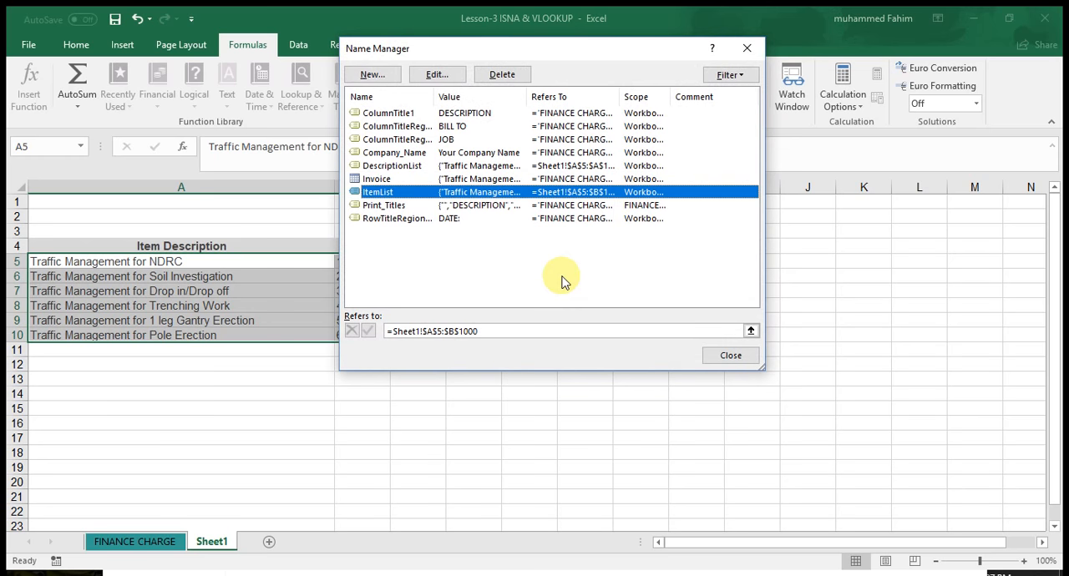
pyautogui.click(731, 357)
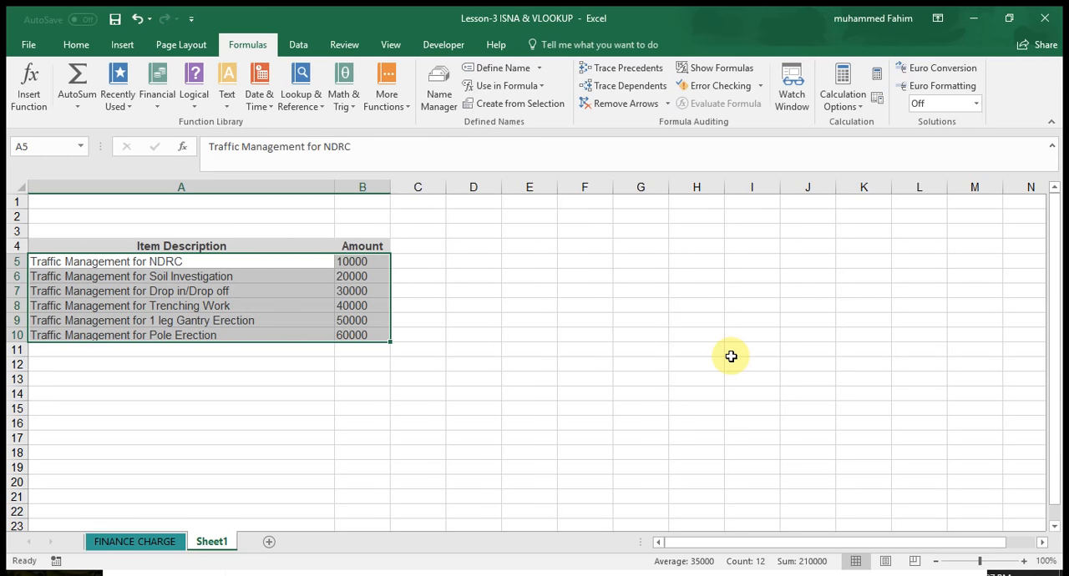
pyautogui.click(537, 349)
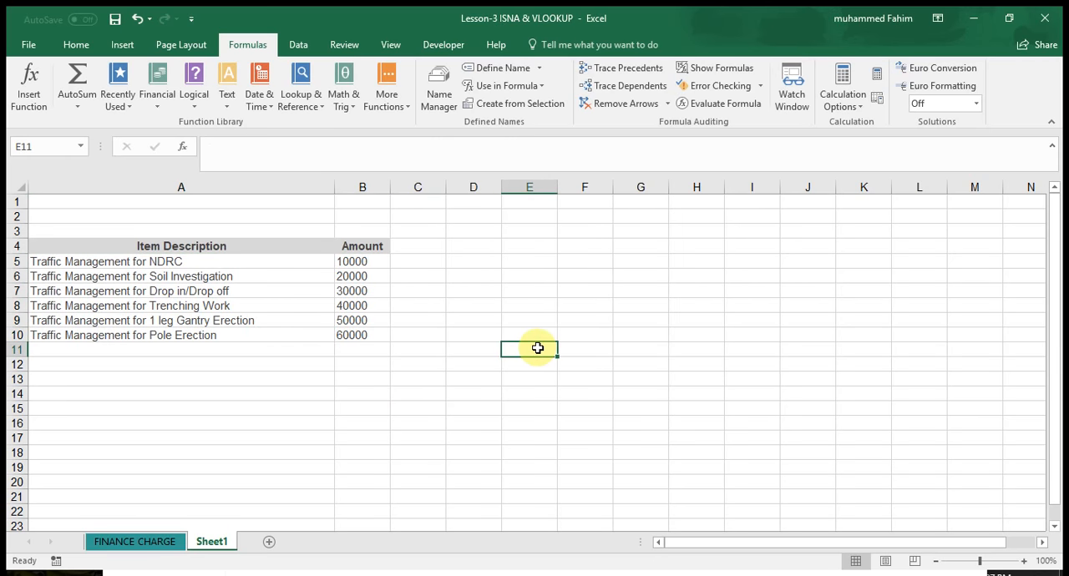
# Begin a formula in cell D14 of the FINANCE CHARGE sheet with ISNA nested inside IF, as =if(ISNA(.
pyautogui.click(162, 545)
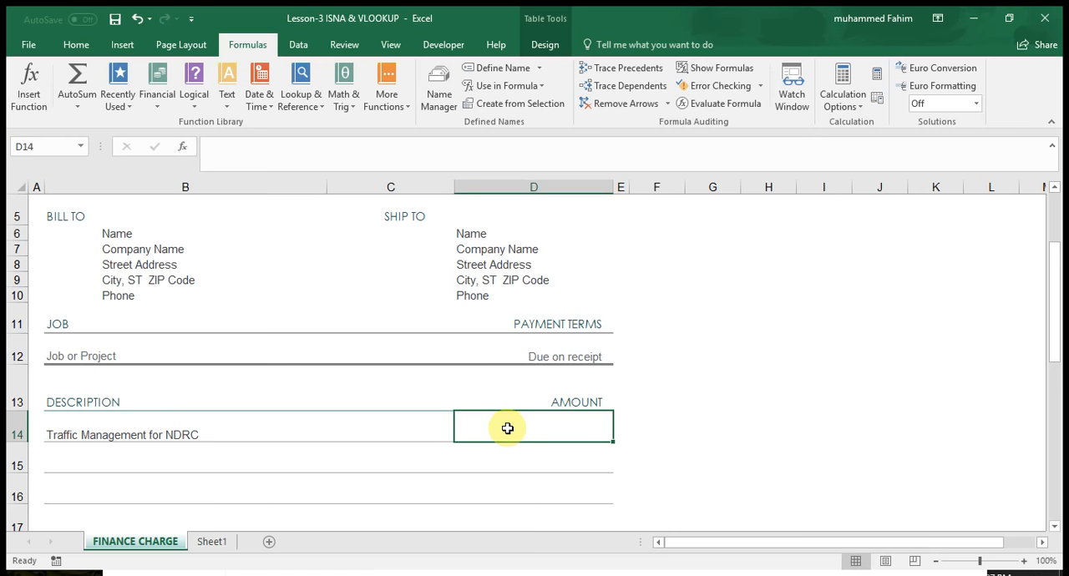
pyautogui.write('=')
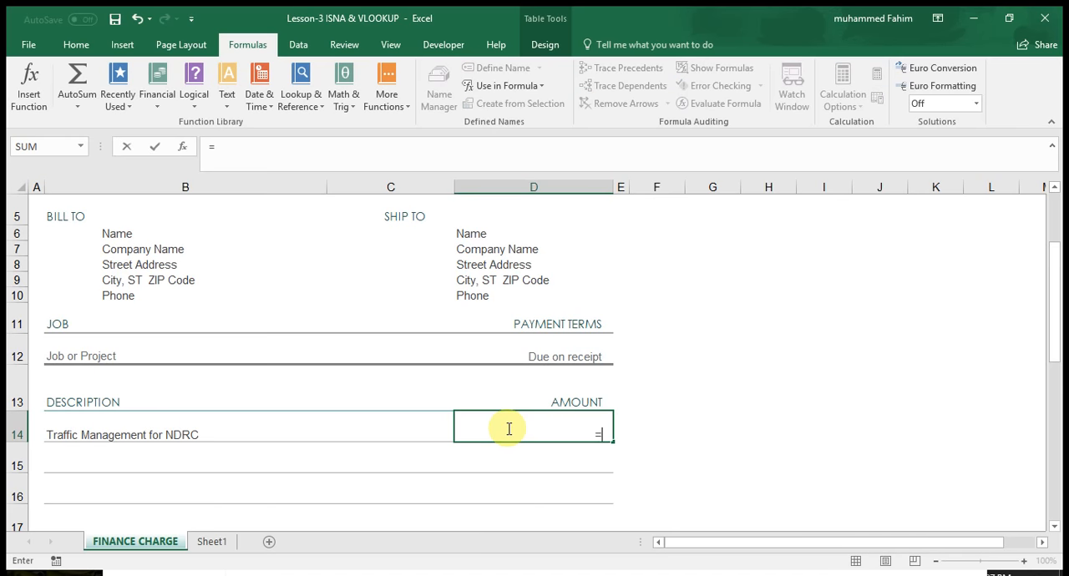
pyautogui.write('is')
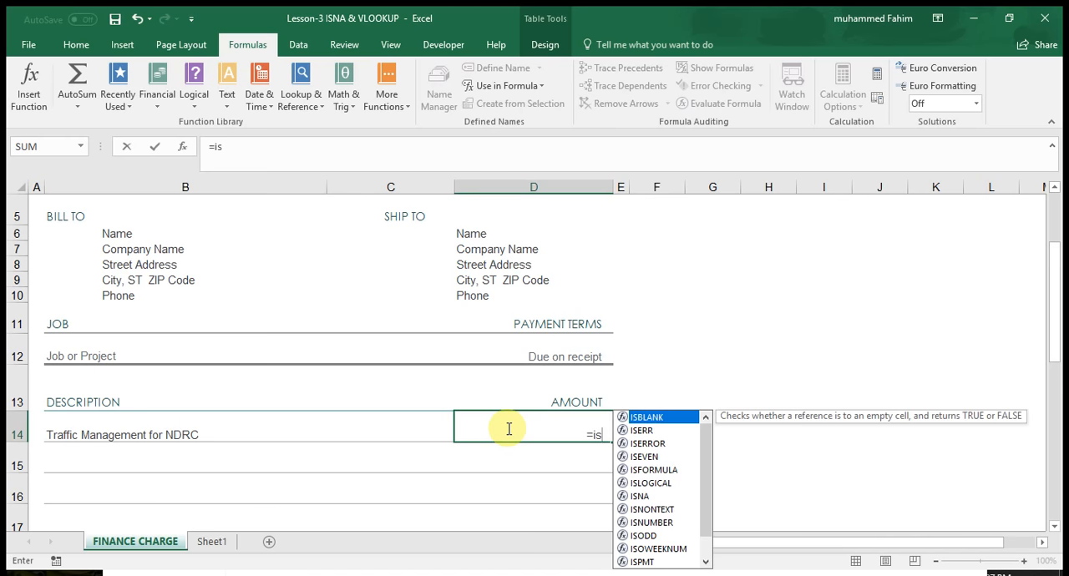
pyautogui.doubleClick(645, 497)
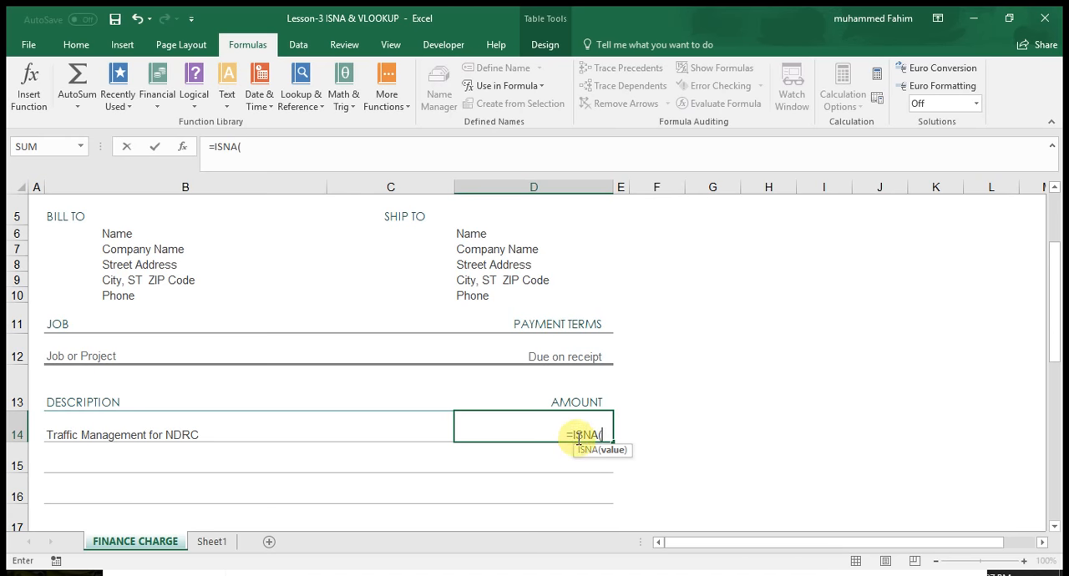
pyautogui.write('if')
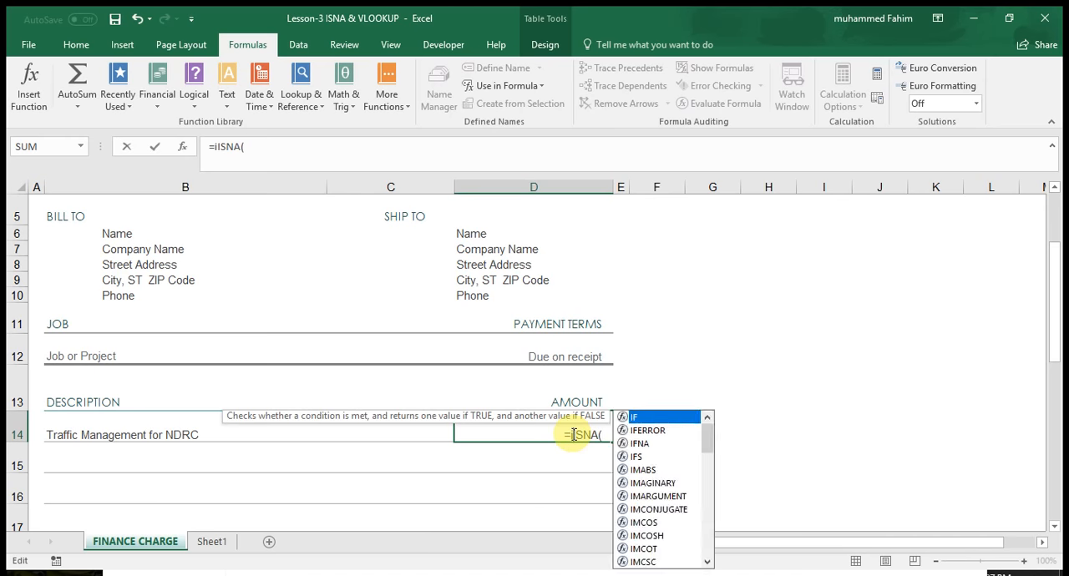
pyautogui.write('(')
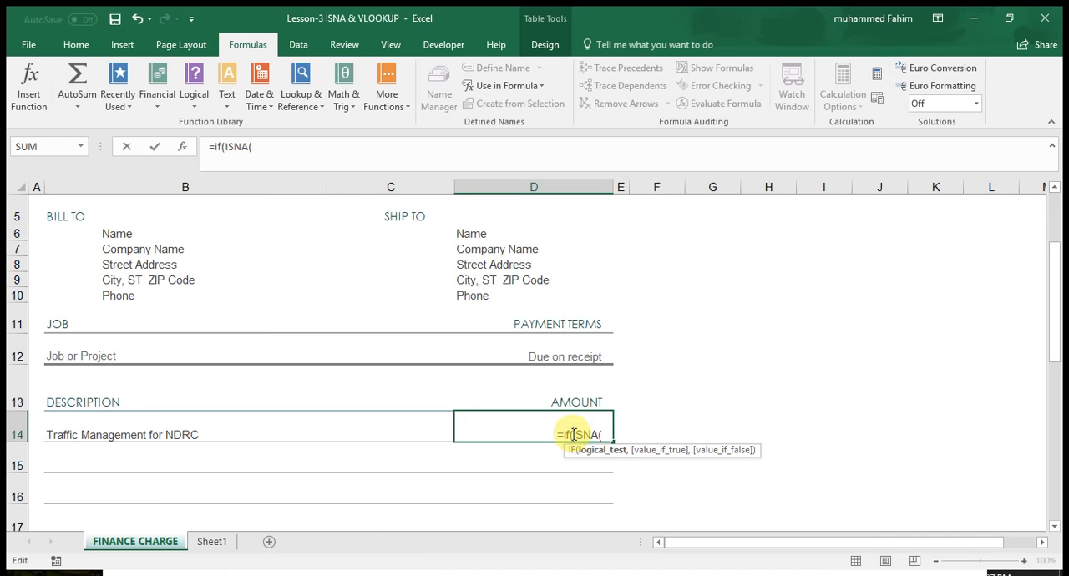
pyautogui.click(605, 434)
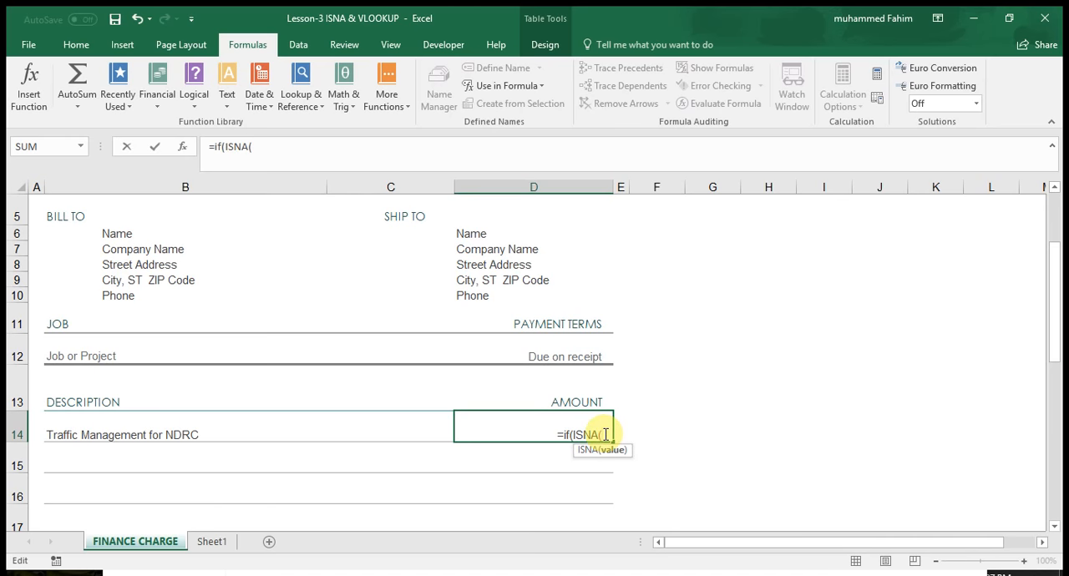
# Nest a VLOOKUP inside ISNA and use the description in cell B14 as its lookup value.
pyautogui.write('vl')
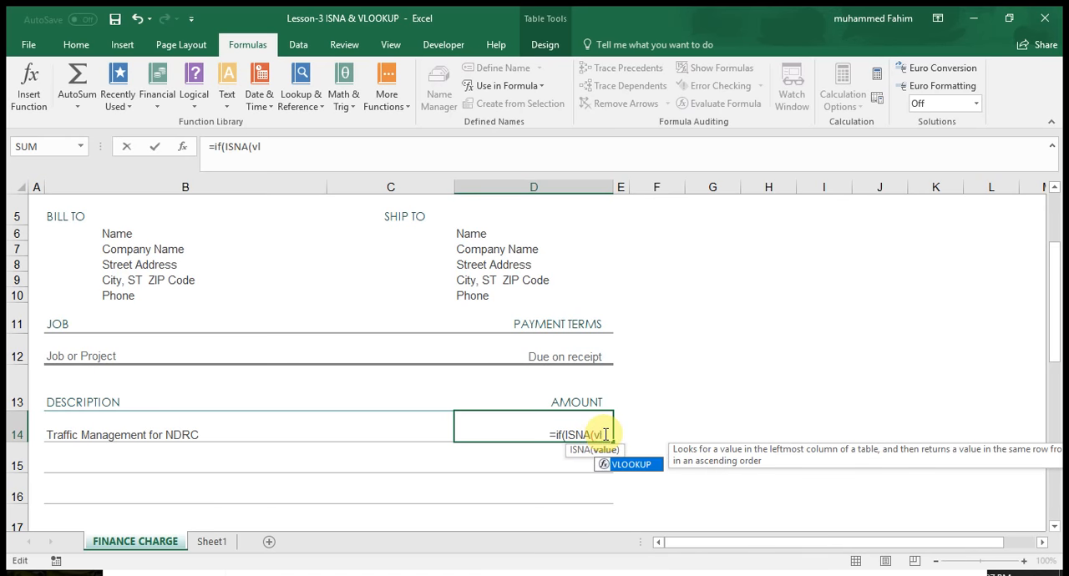
pyautogui.doubleClick(625, 465)
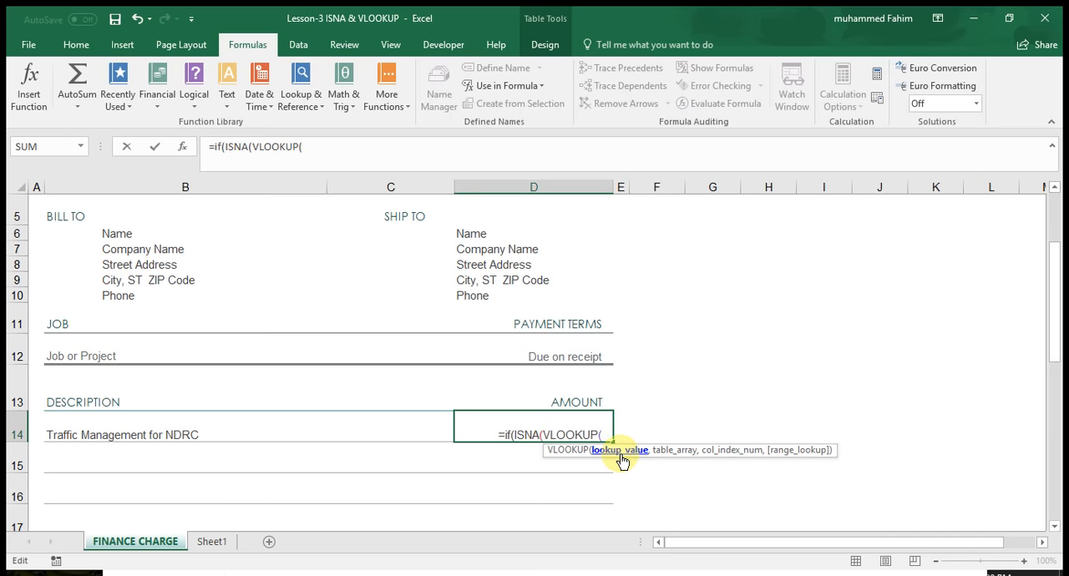
pyautogui.click(214, 433)
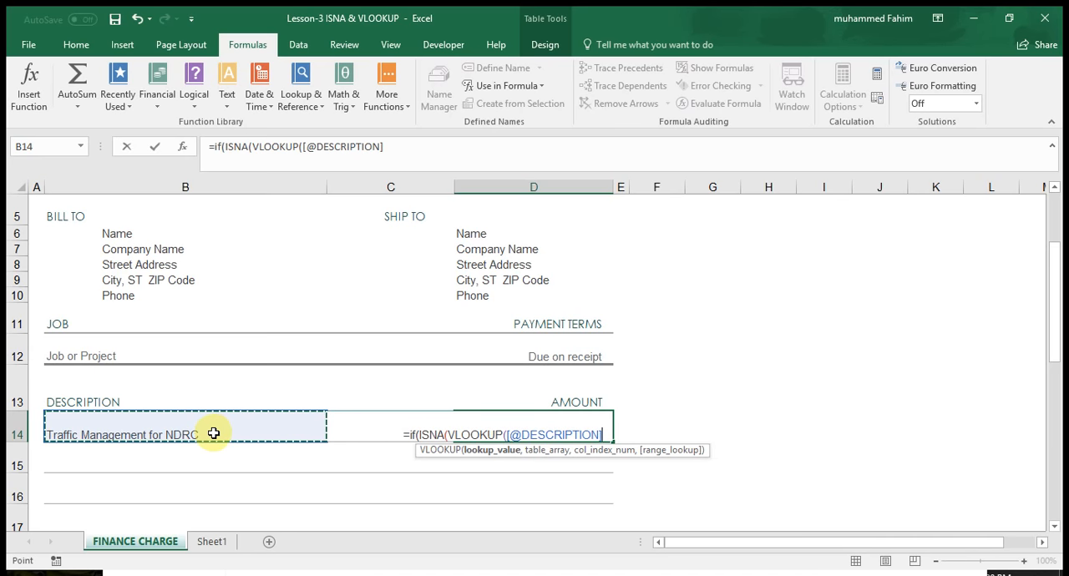
pyautogui.write(',')
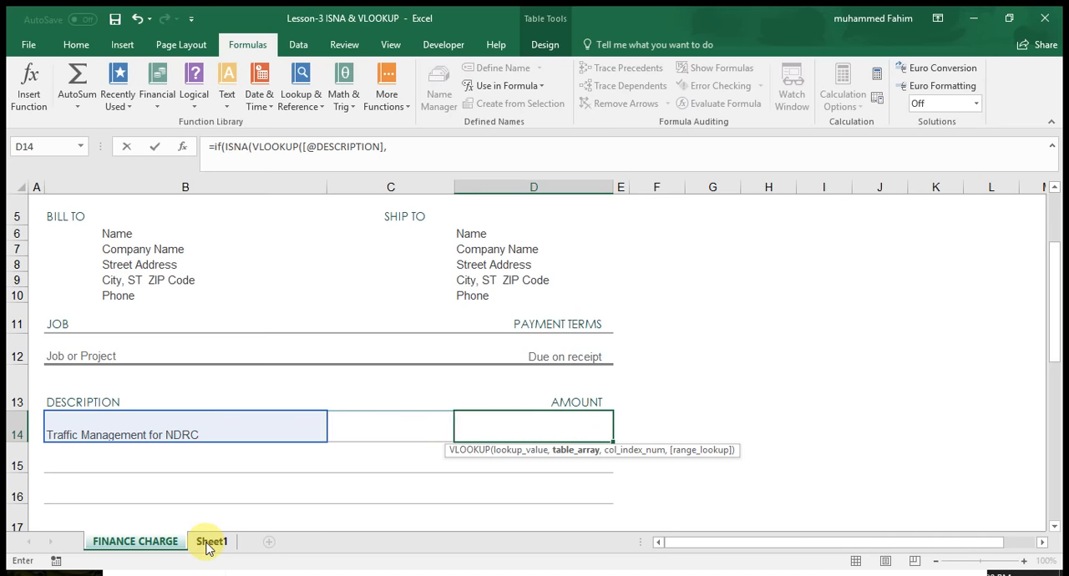
pyautogui.click(209, 545)
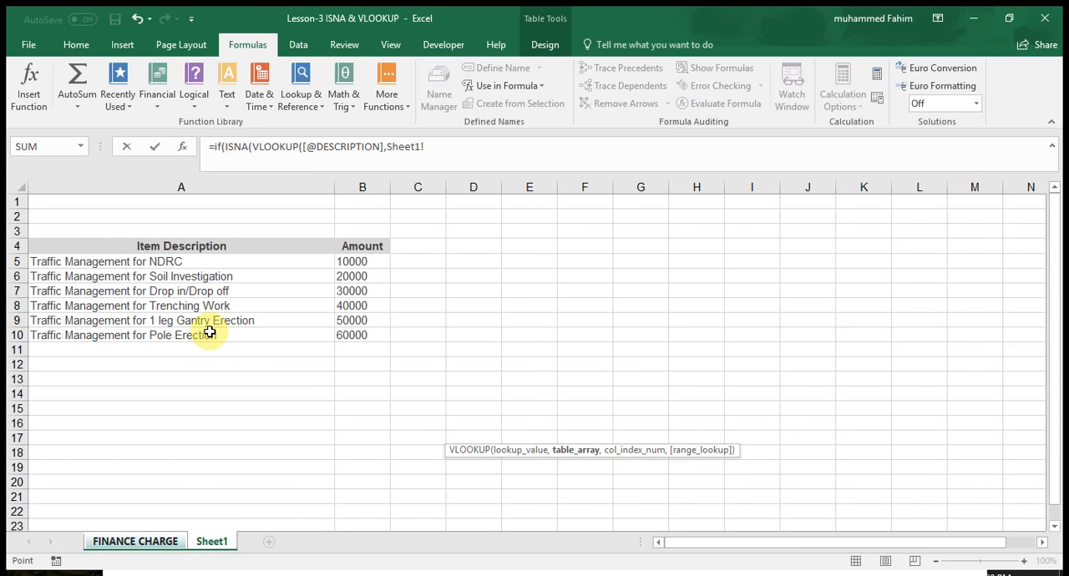
pyautogui.click(136, 543)
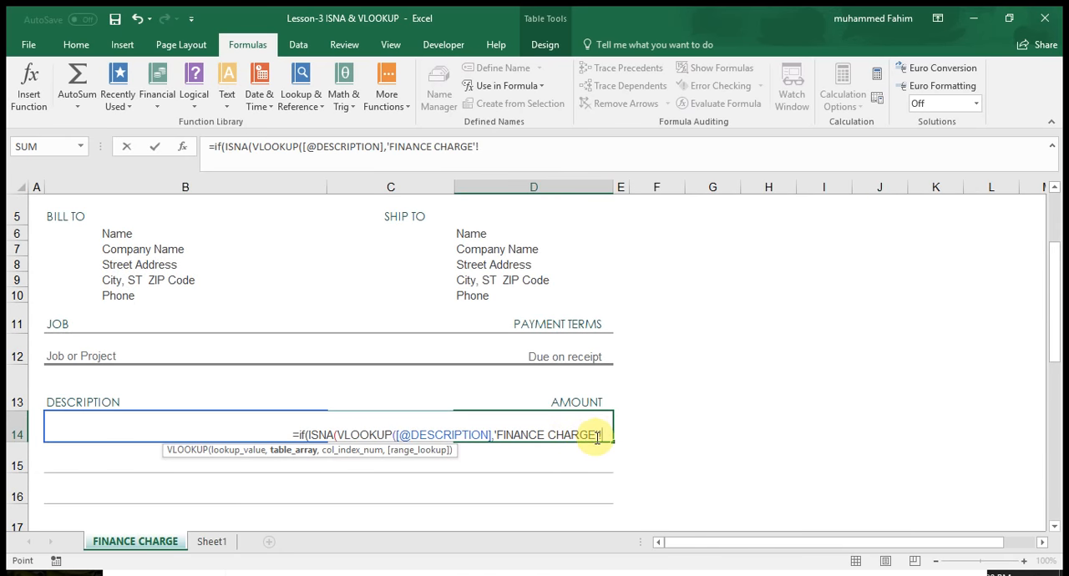
pyautogui.press('BackSpace')
pyautogui.press('BackSpace')
pyautogui.press('BackSpace')
pyautogui.press('BackSpace')
pyautogui.press('BackSpace')
pyautogui.press('BackSpace')
pyautogui.press('BackSpace')
pyautogui.press('BackSpace')
pyautogui.press('BackSpace')
pyautogui.press('BackSpace')
pyautogui.press('BackSpace')
pyautogui.press('BackSpace')
pyautogui.press('BackSpace')
pyautogui.press('BackSpace')
pyautogui.press('BackSpace')
pyautogui.press('BackSpace')
pyautogui.press('BackSpace')
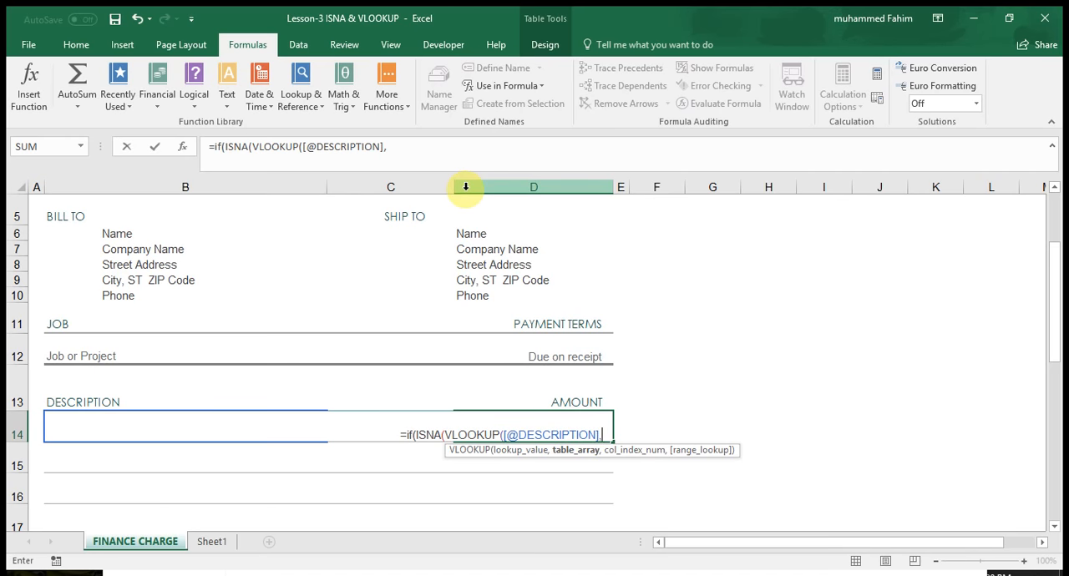
# Supply the named range ItemList as the VLOOKUP table array and move on to the column index argument.
pyautogui.write('it')
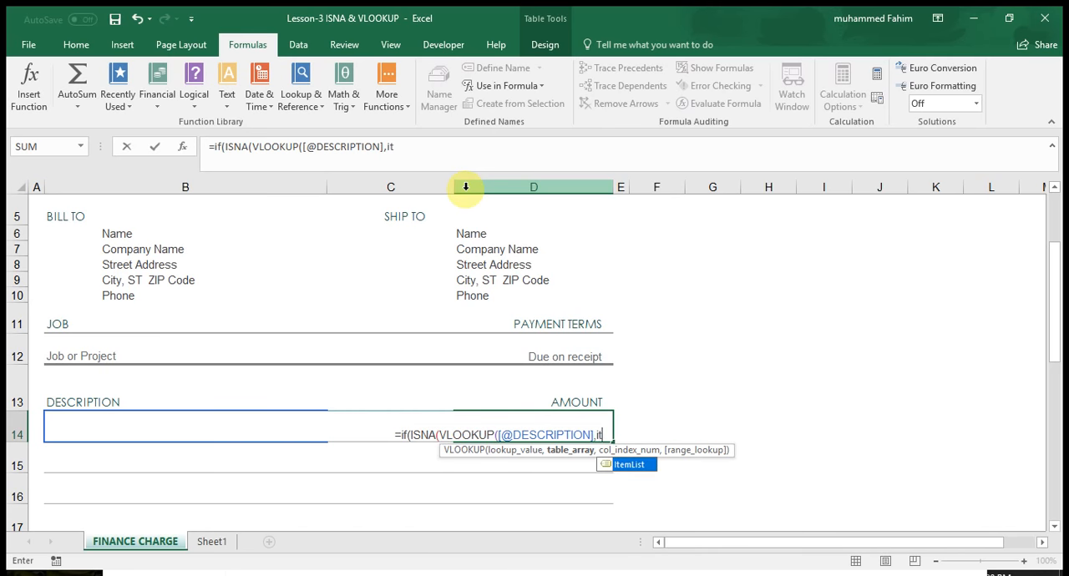
pyautogui.doubleClick(626, 464)
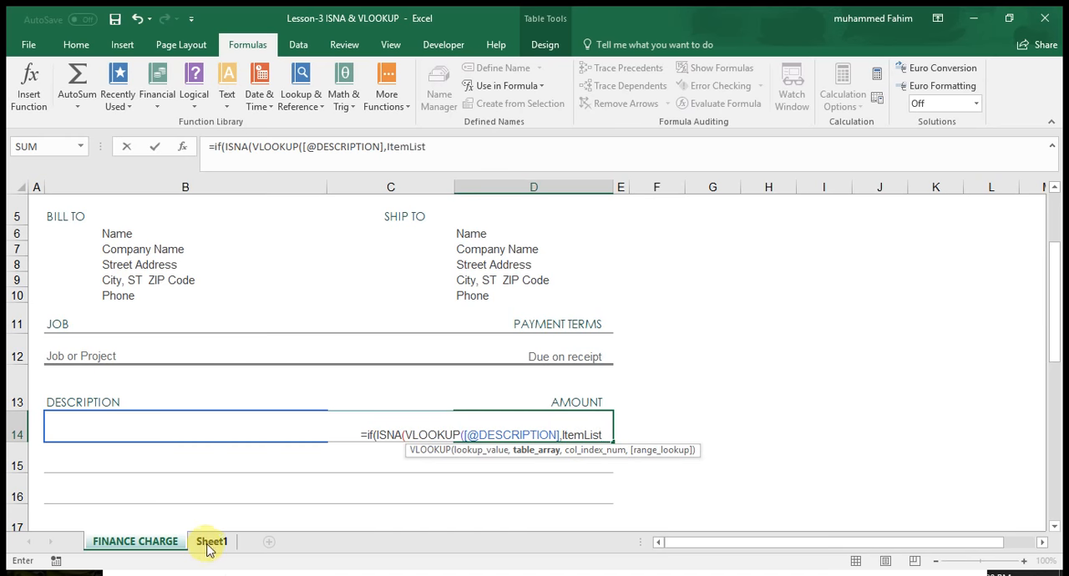
pyautogui.write(',')
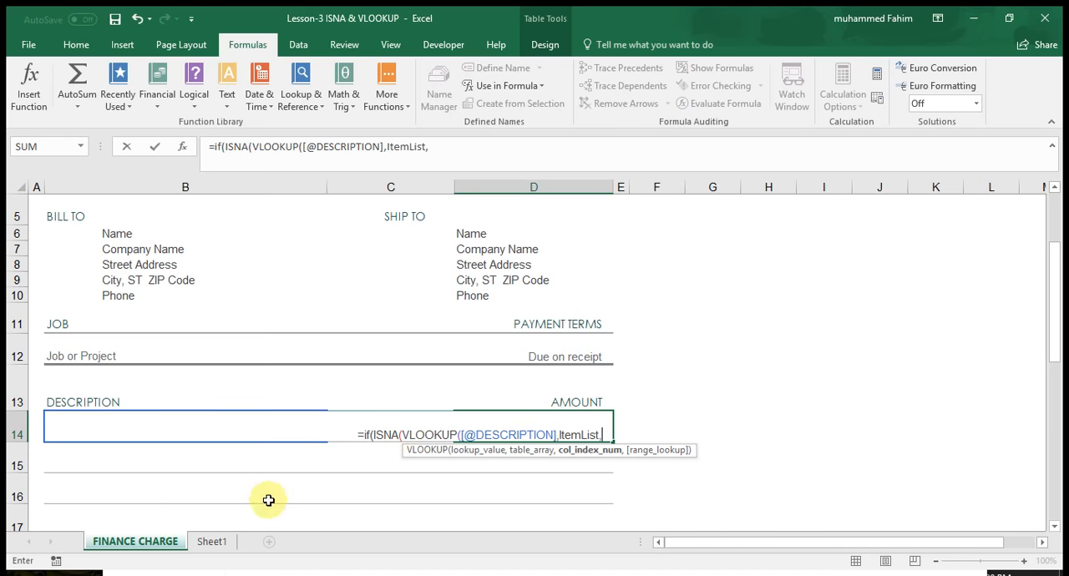
# Check the Amount column's place in the item list on Sheet1 and clear the stray sheet reference from the D14 formula.
pyautogui.click(211, 543)
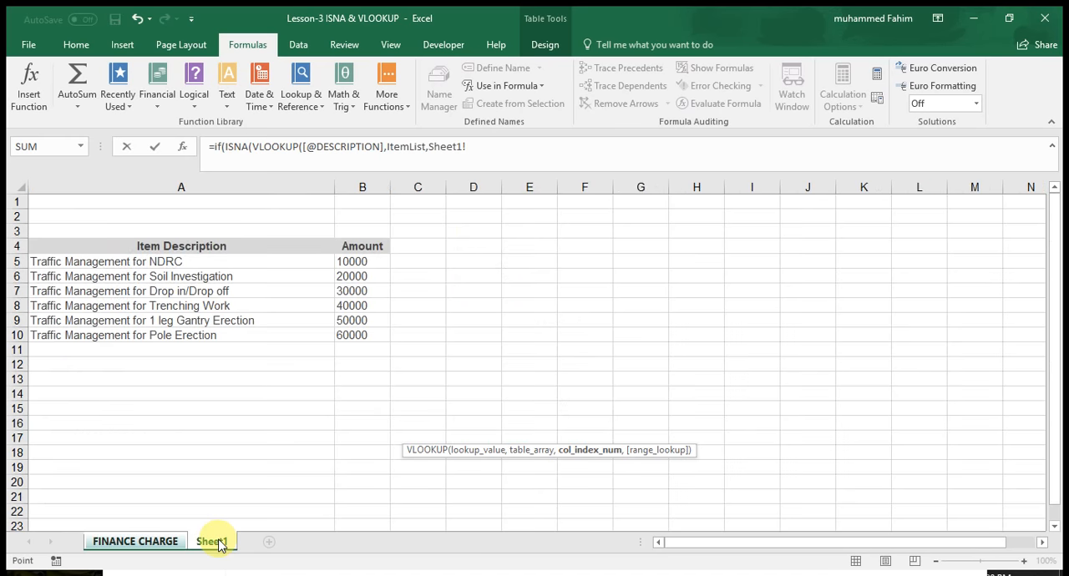
pyautogui.click(156, 545)
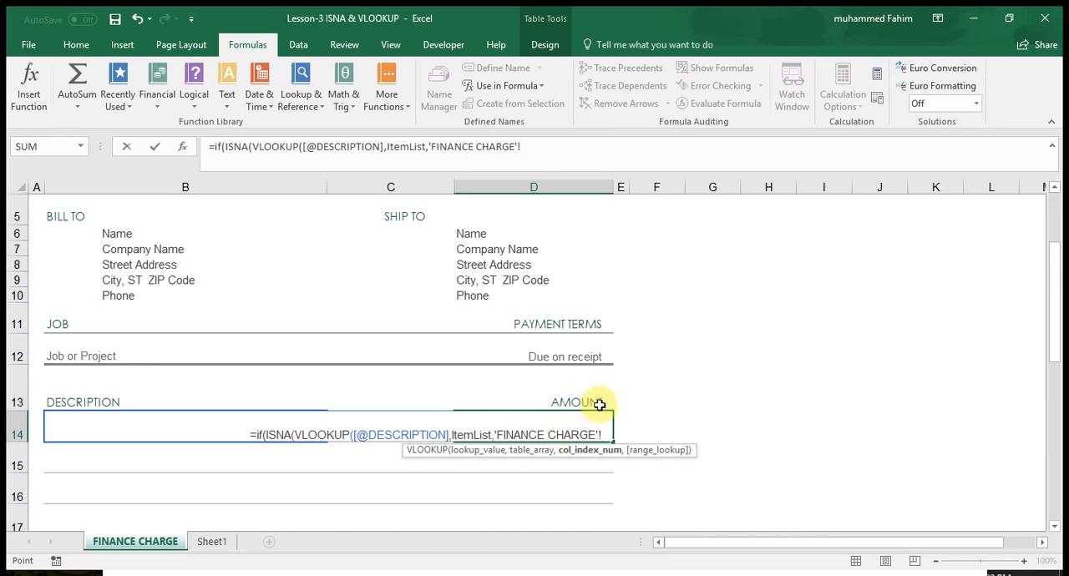
pyautogui.click(220, 545)
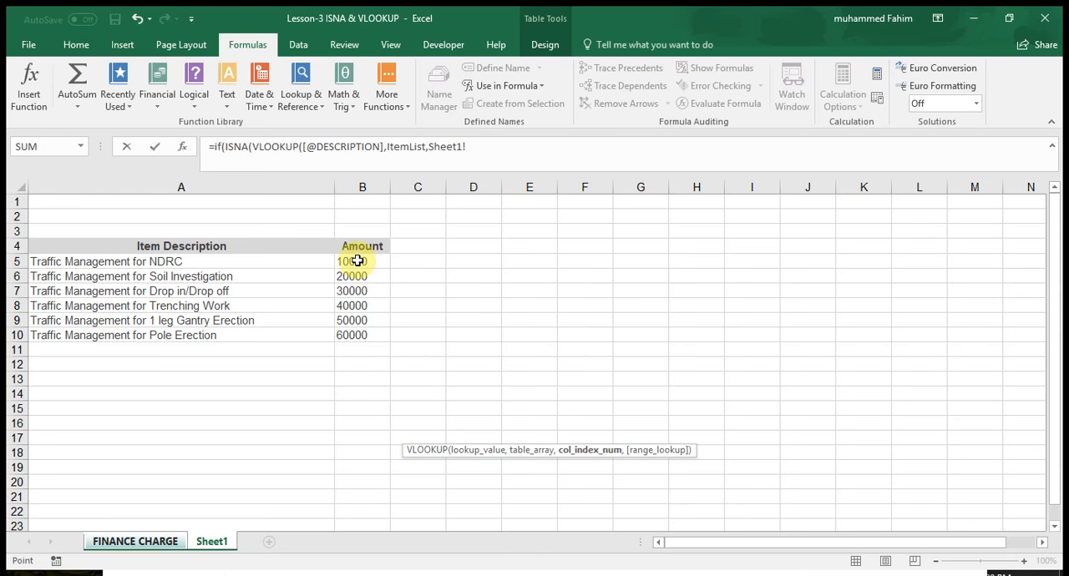
pyautogui.click(134, 542)
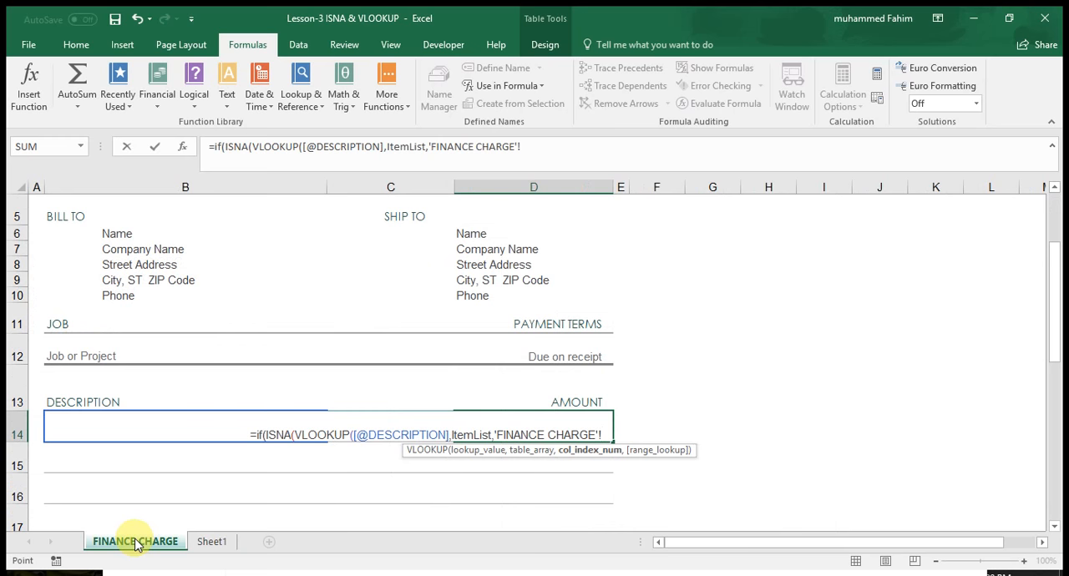
pyautogui.press('BackSpace')
pyautogui.press('BackSpace')
pyautogui.press('BackSpace')
pyautogui.press('BackSpace')
pyautogui.press('BackSpace')
pyautogui.press('BackSpace')
pyautogui.press('BackSpace')
pyautogui.press('BackSpace')
pyautogui.press('BackSpace')
pyautogui.press('BackSpace')
pyautogui.press('BackSpace')
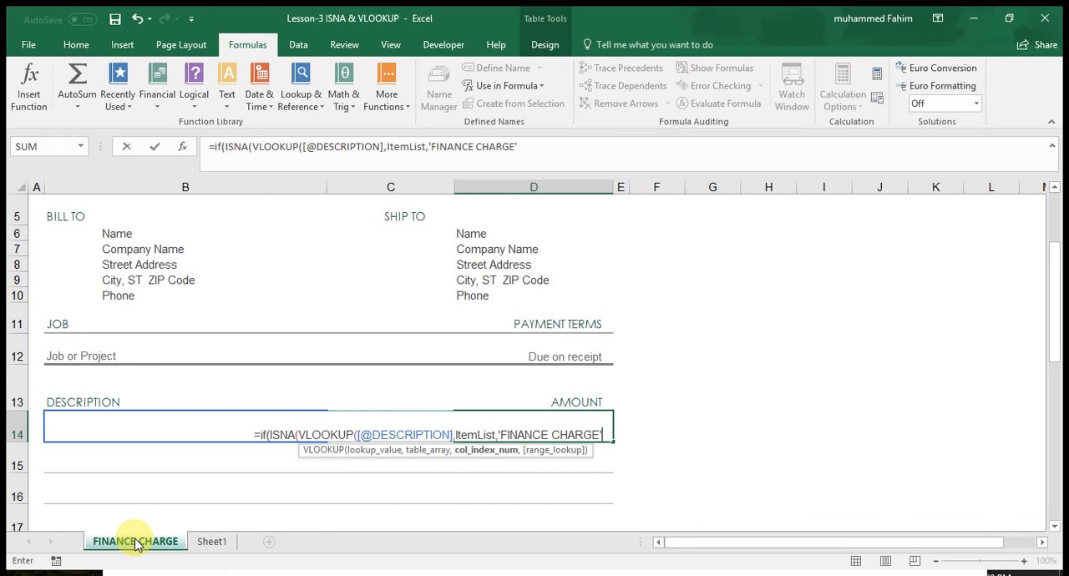
pyautogui.press('BackSpace')
pyautogui.press('BackSpace')
pyautogui.press('BackSpace')
pyautogui.press('BackSpace')
pyautogui.press('BackSpace')
pyautogui.press('BackSpace')
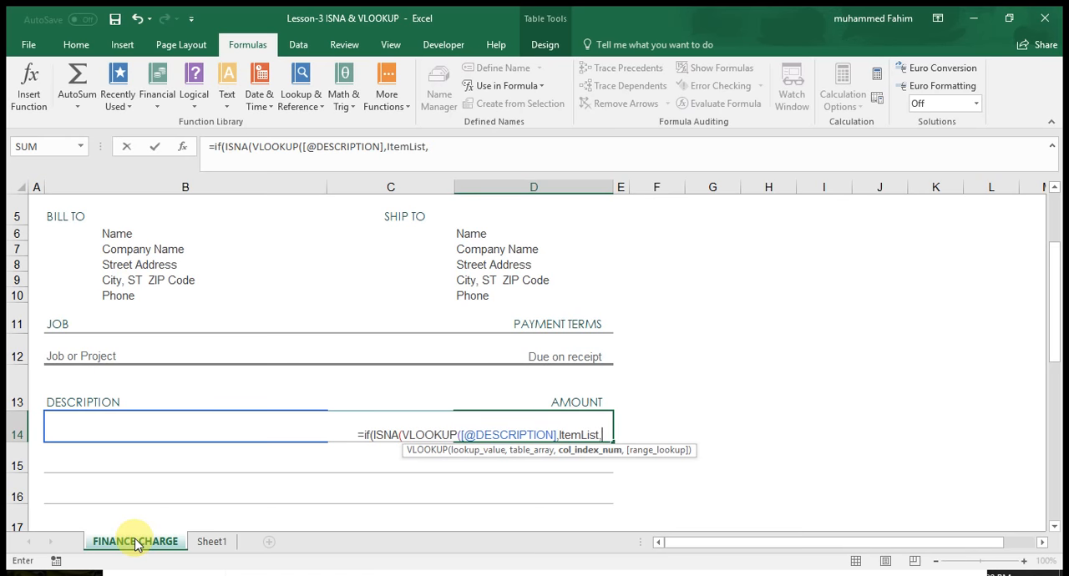
# Set the VLOOKUP column index to 2 and range lookup to 0 for an exact match, closing both VLOOKUP and ISNA.
pyautogui.write('2')
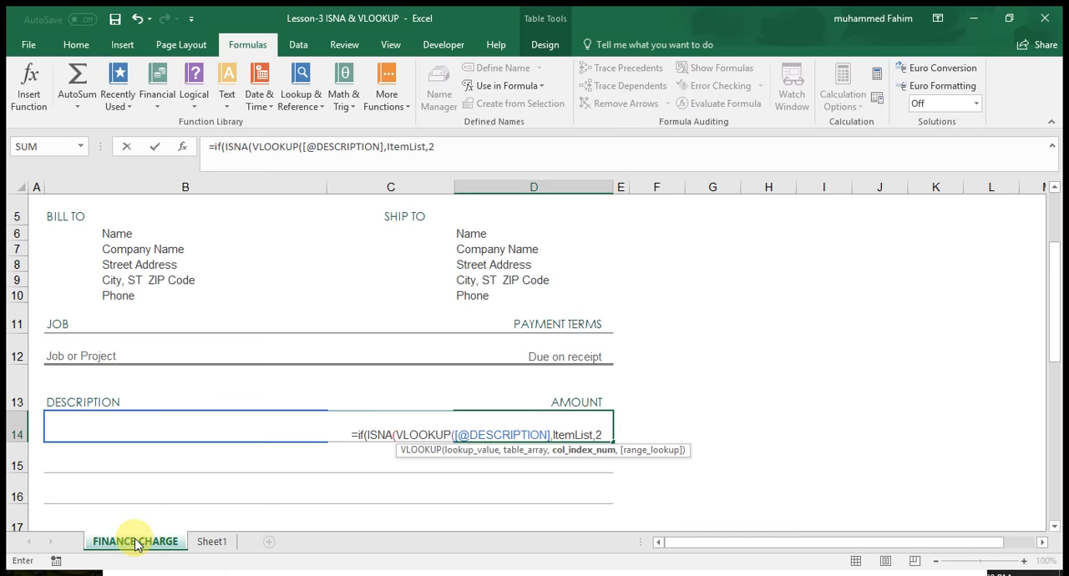
pyautogui.write(',')
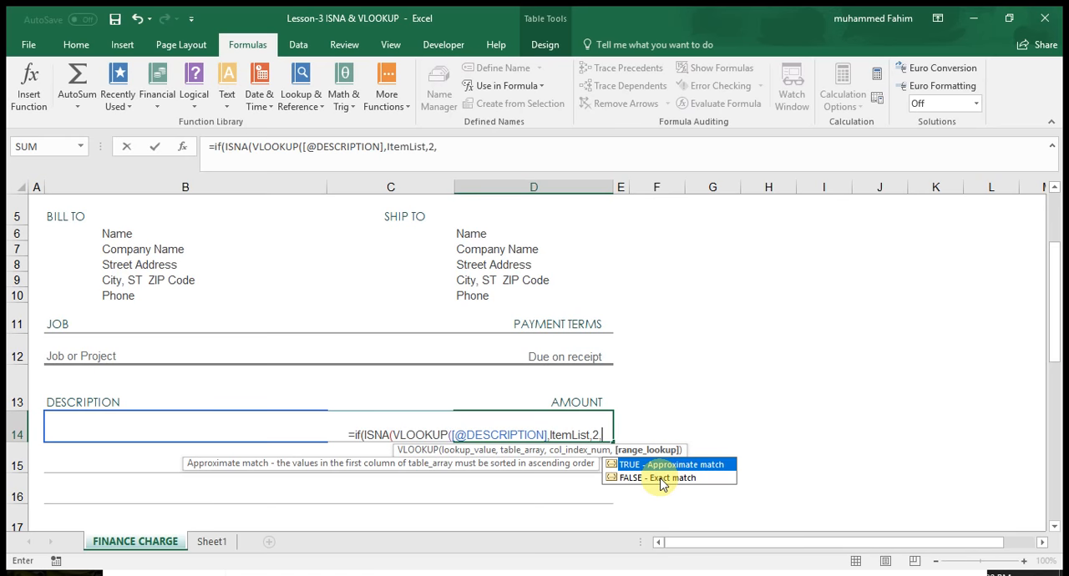
pyautogui.write('0')
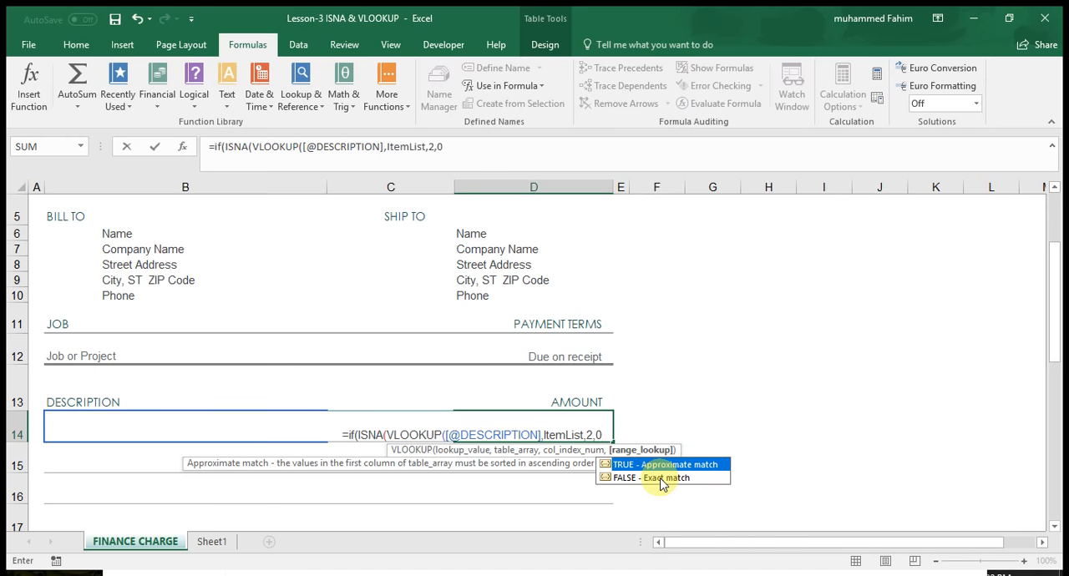
pyautogui.write(')')
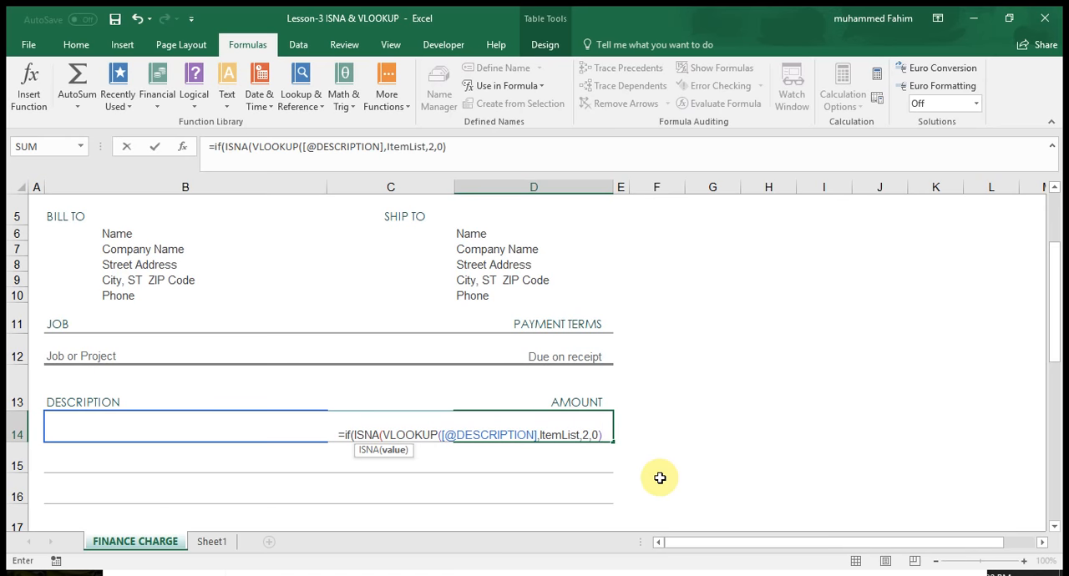
pyautogui.write(')')
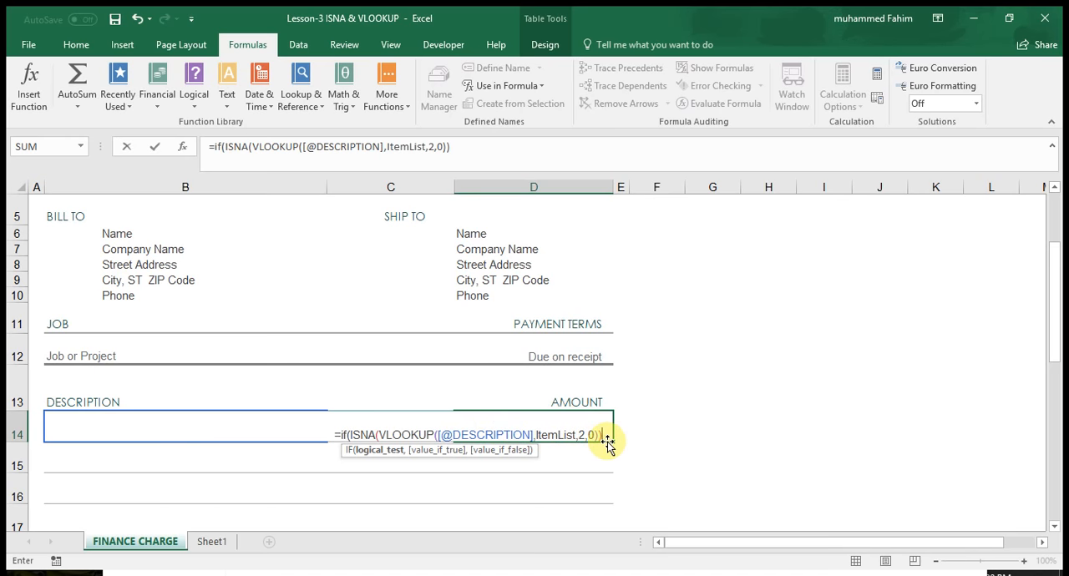
# Give the IF function an empty string "" as its value if true and move on to the value if false.
pyautogui.write(',')
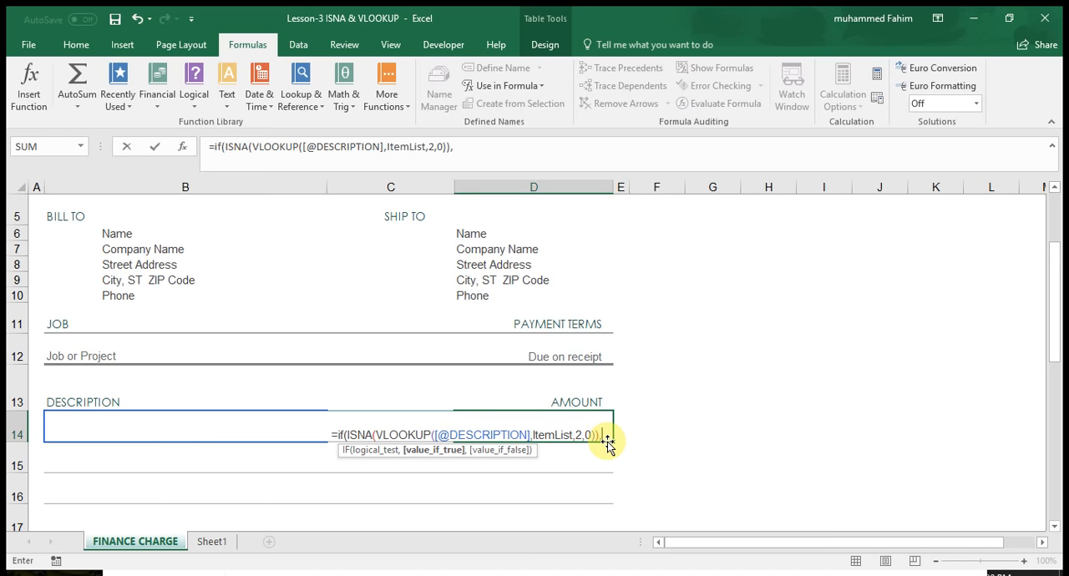
pyautogui.write('""')
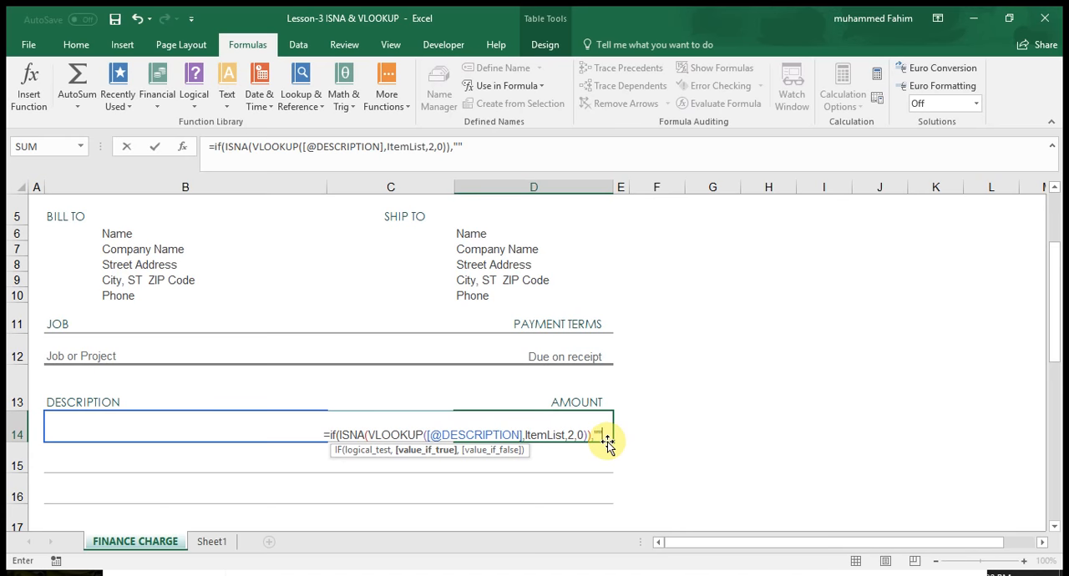
pyautogui.write(',')
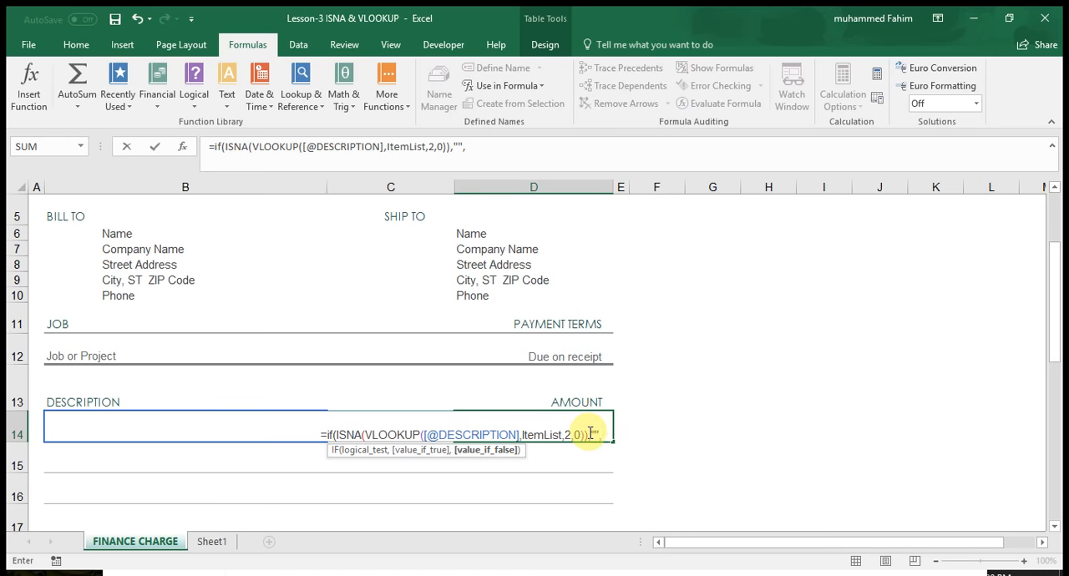
pyautogui.click(558, 435)
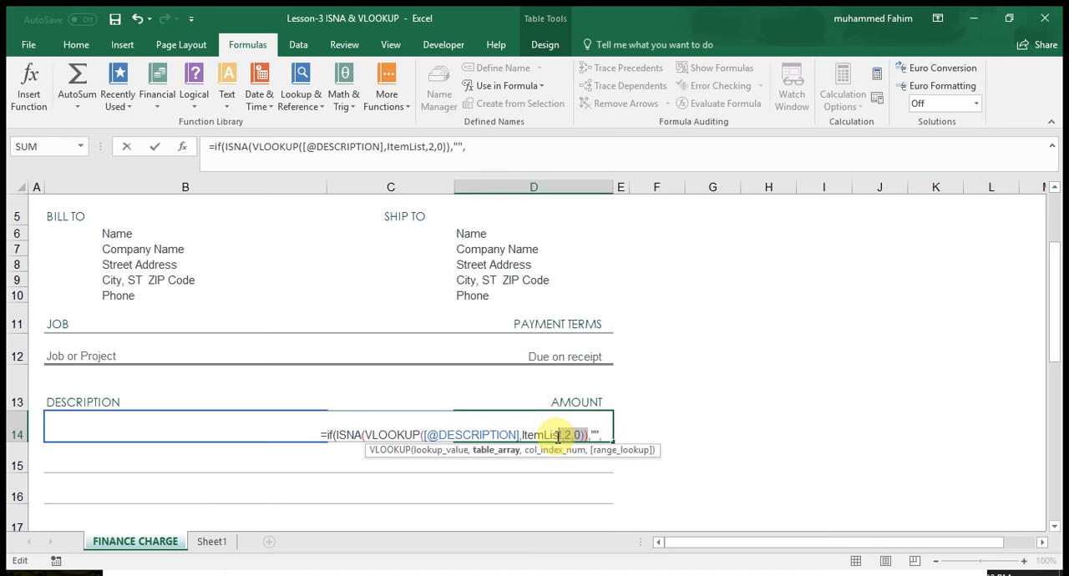
pyautogui.moveTo(588, 435); pyautogui.dragTo(368, 436)
pyautogui.hotkey('ctrl', 'c')
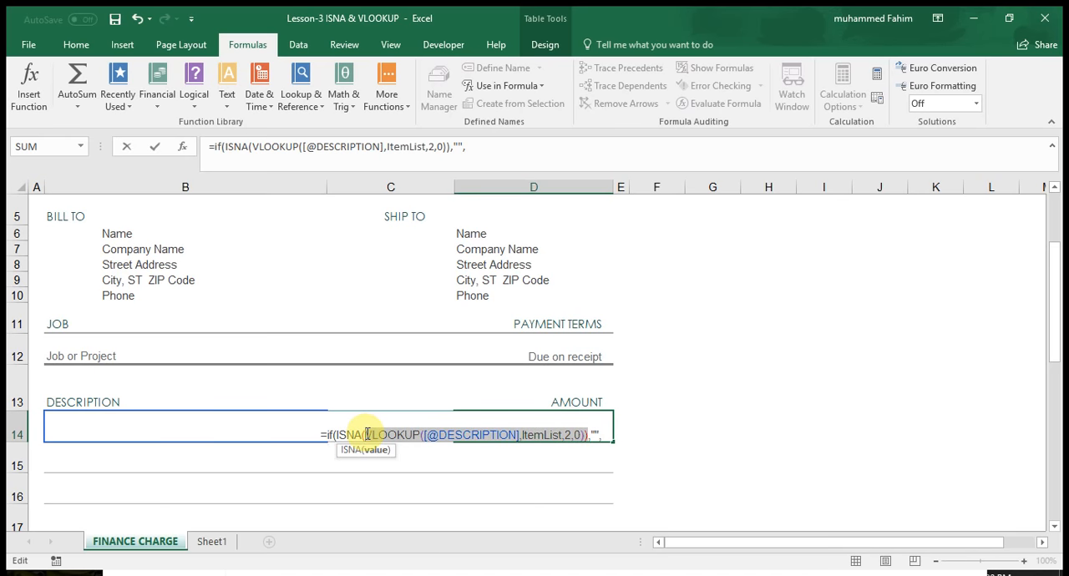
pyautogui.click(608, 435)
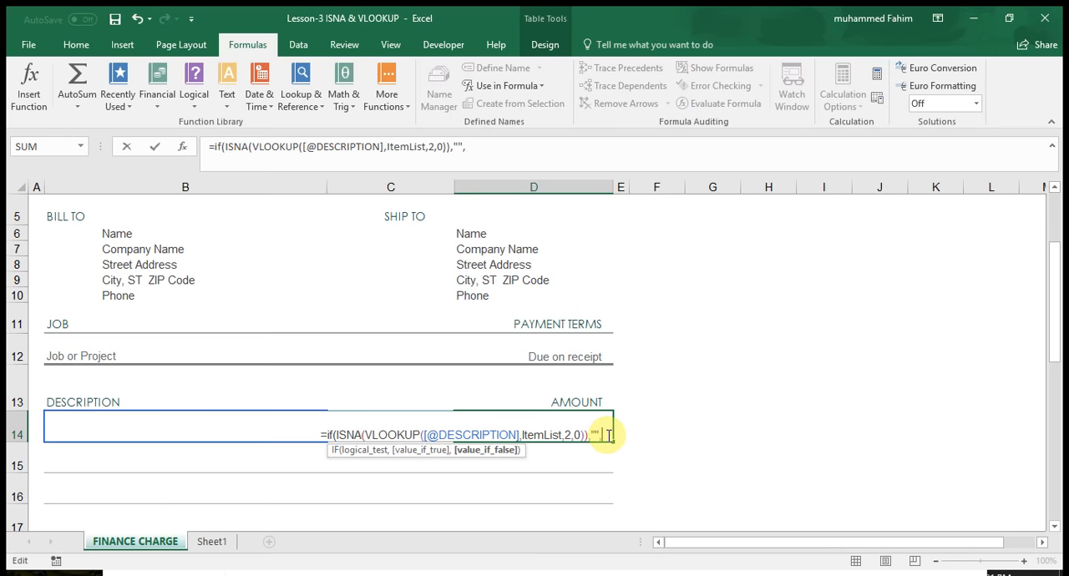
pyautogui.hotkey('ctrl', 'v')
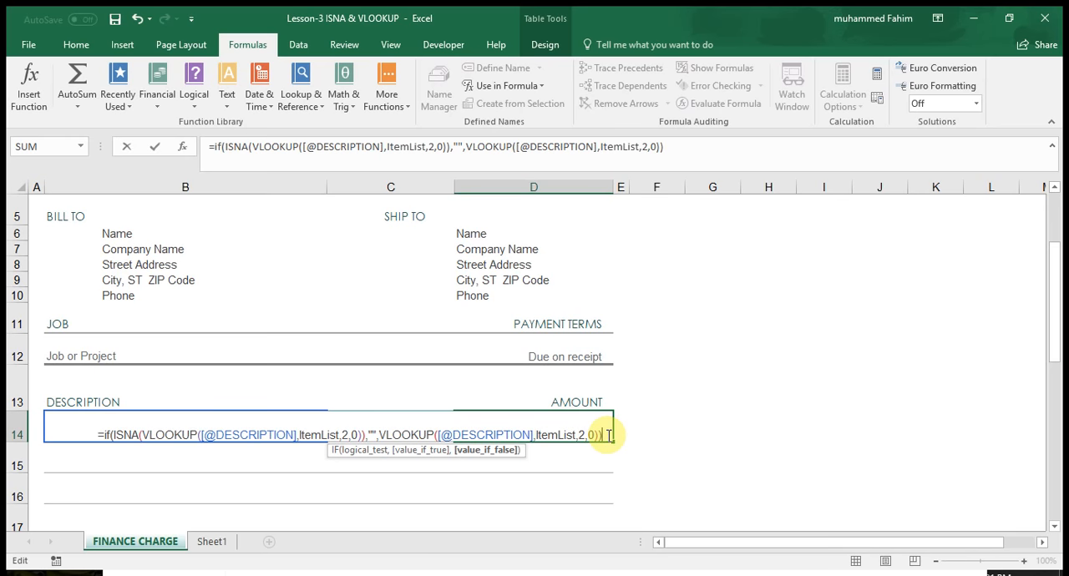
pyautogui.write(')')
pyautogui.press('BackSpace')
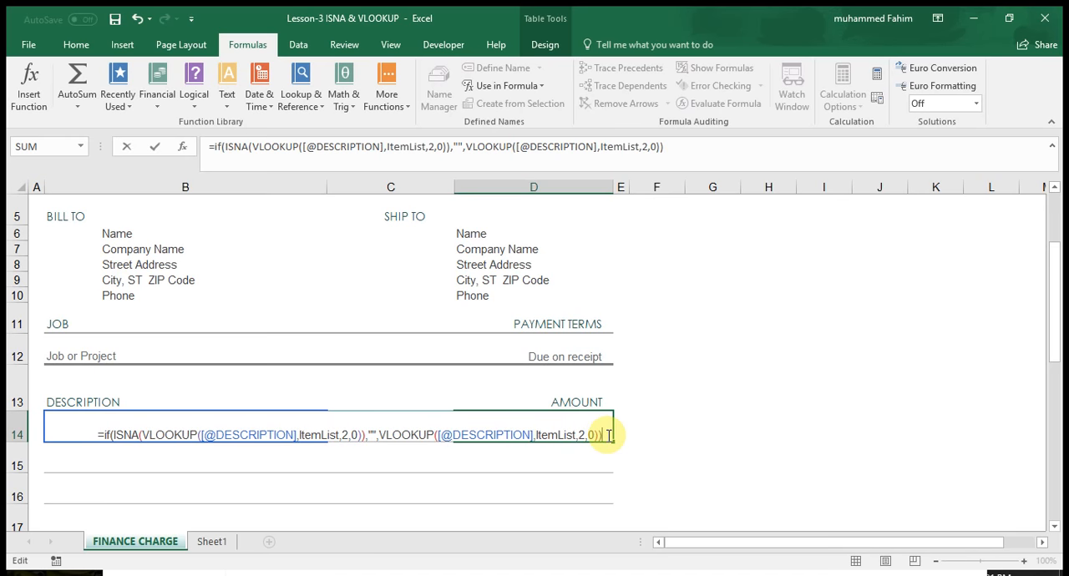
pyautogui.press('Return')
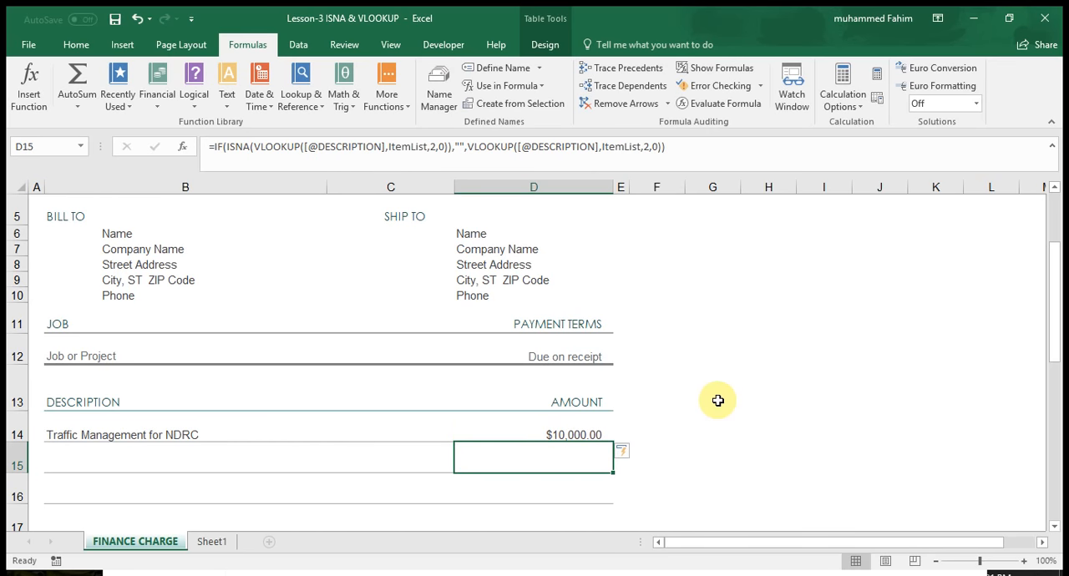
# Test the amount formula by choosing Traffic Management for Soil Investigation as the description in cell B14.
pyautogui.click(180, 429)
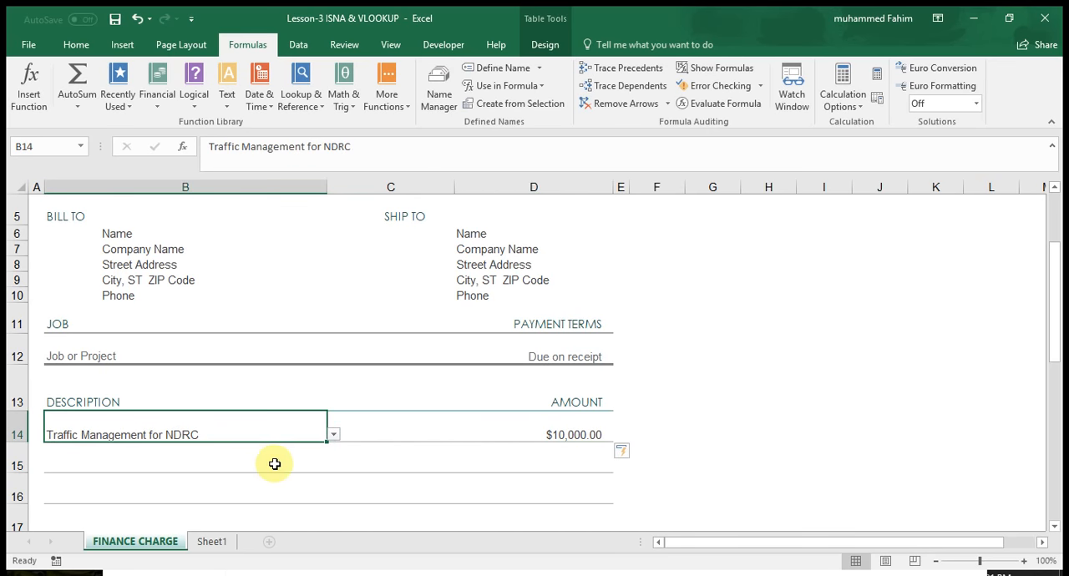
pyautogui.click(332, 436)
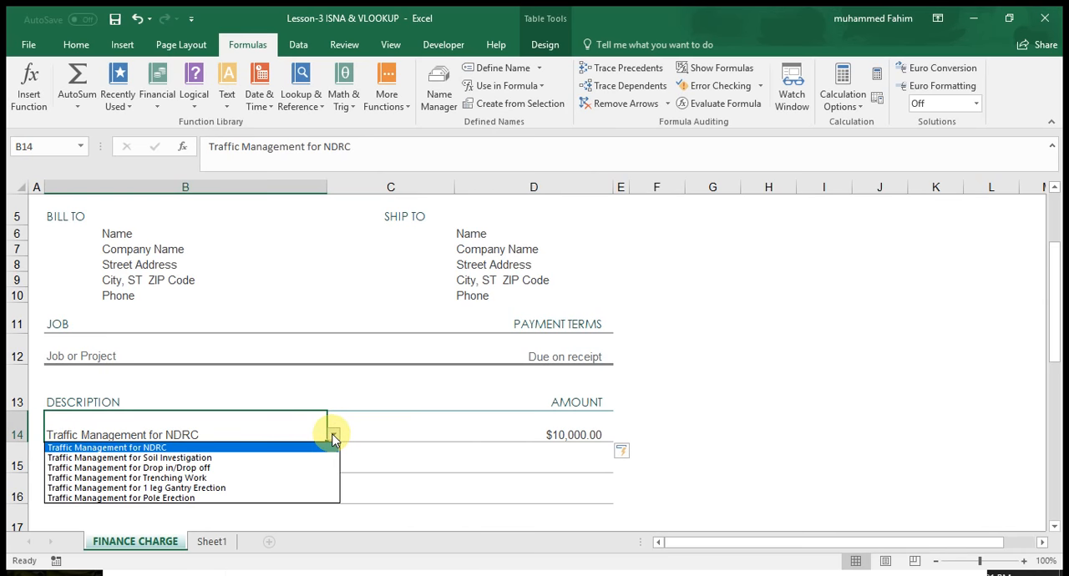
pyautogui.click(295, 459)
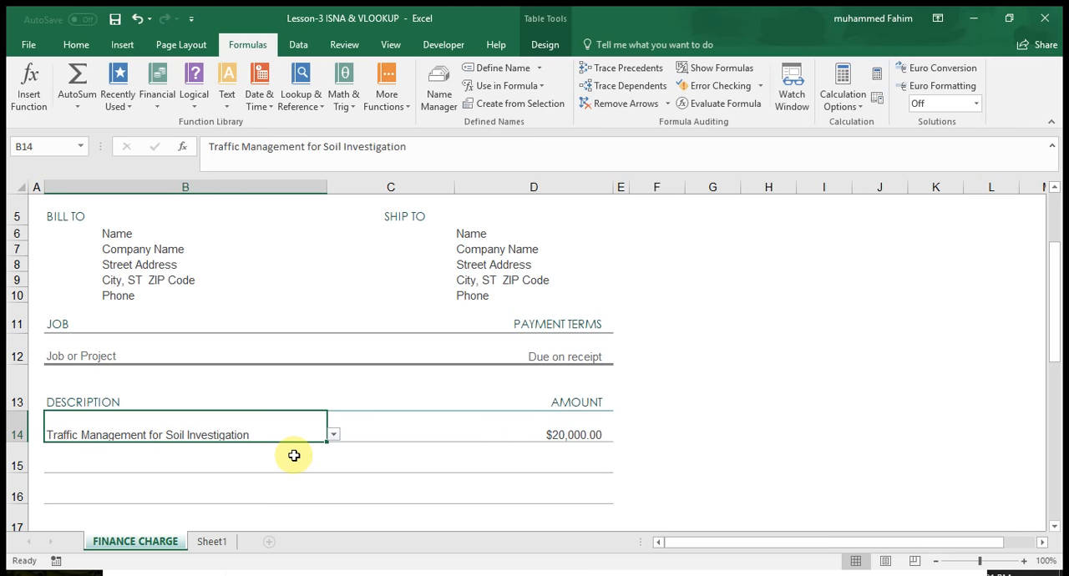
# Change the description in B14 to Traffic Management for Drop in/Drop off and compare its amount with the Sheet1 item list.
pyautogui.click(334, 435)
pyautogui.click(263, 468)
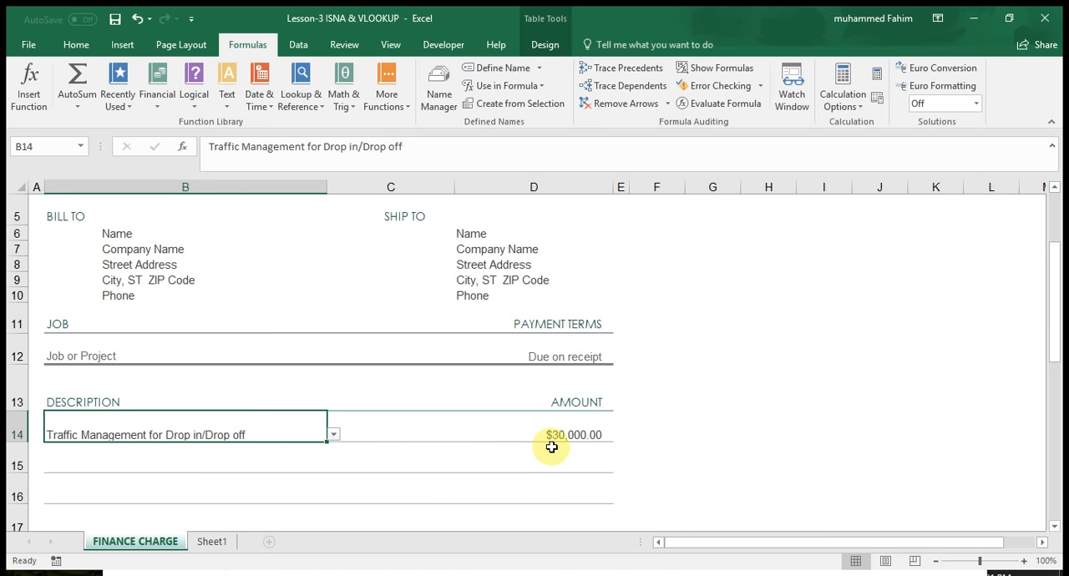
pyautogui.click(214, 543)
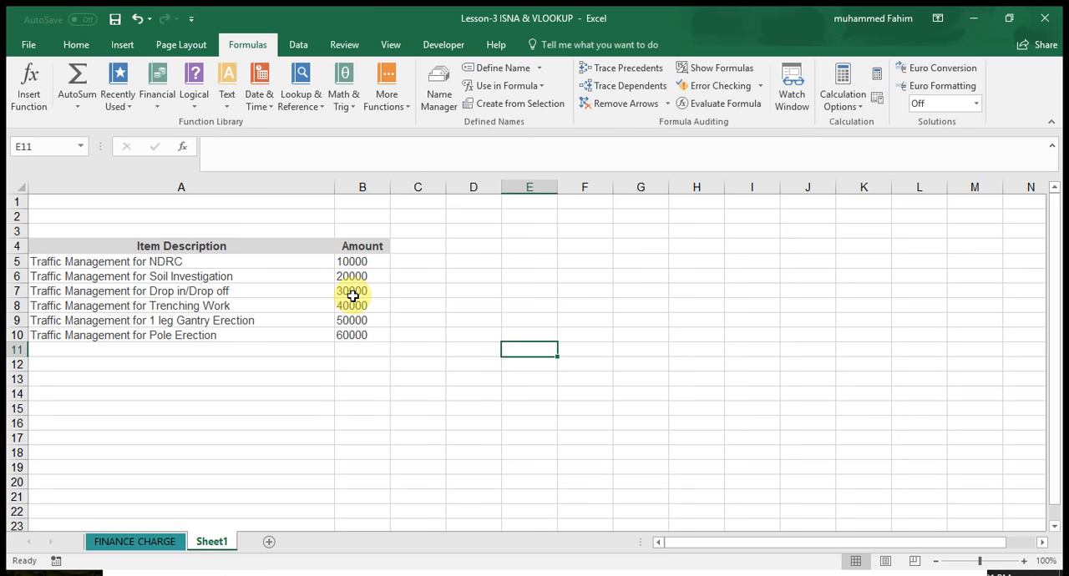
pyautogui.click(162, 542)
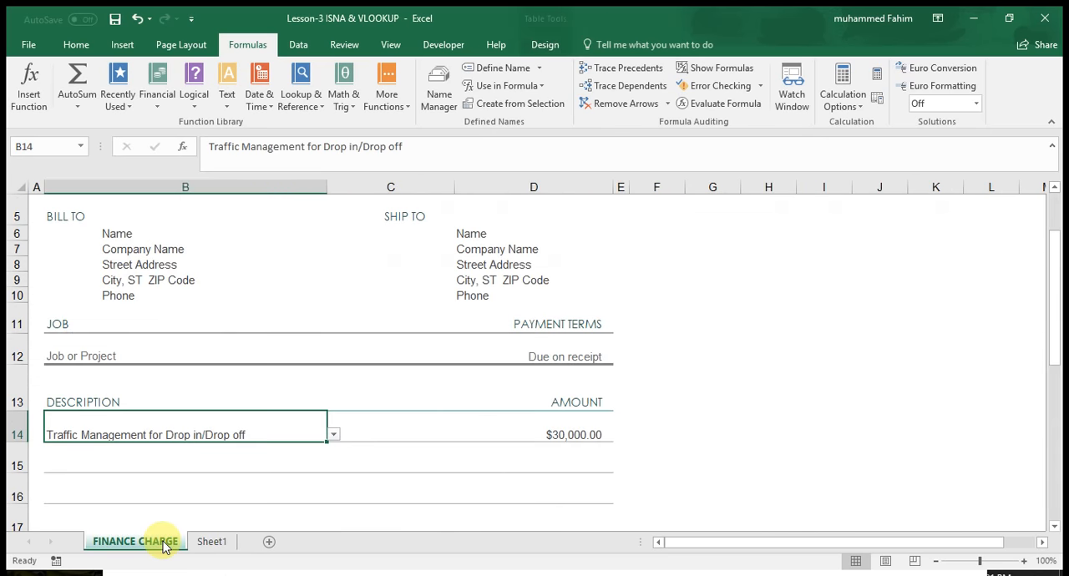